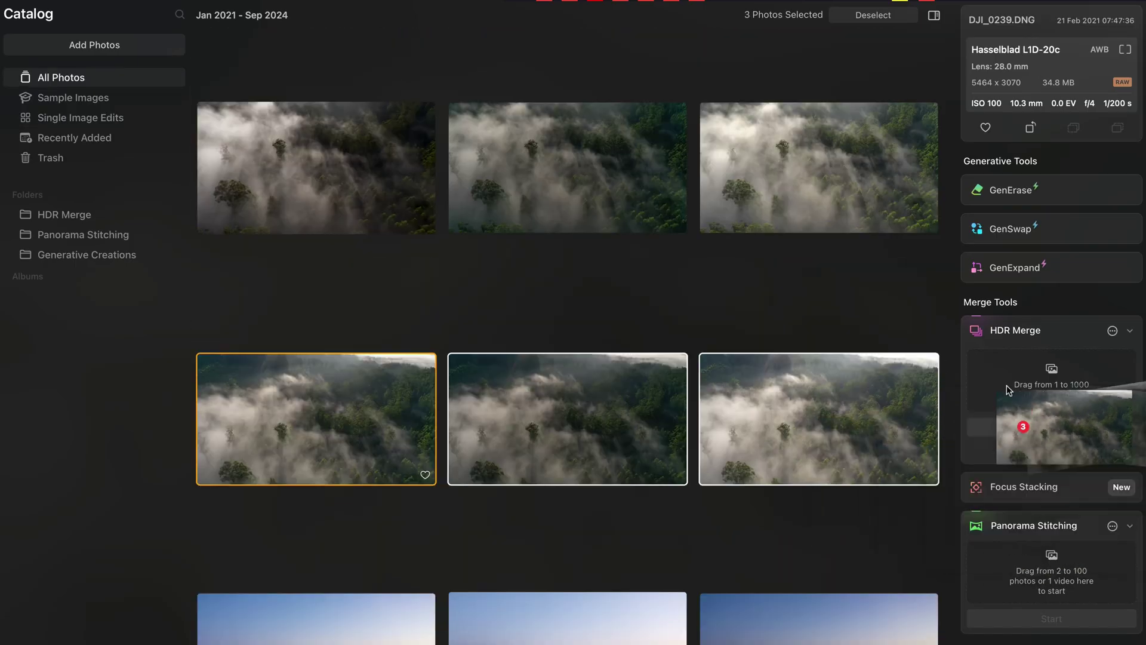
Add the misty forest photos to HDR Merge
drag(1006, 385, 1006, 381)
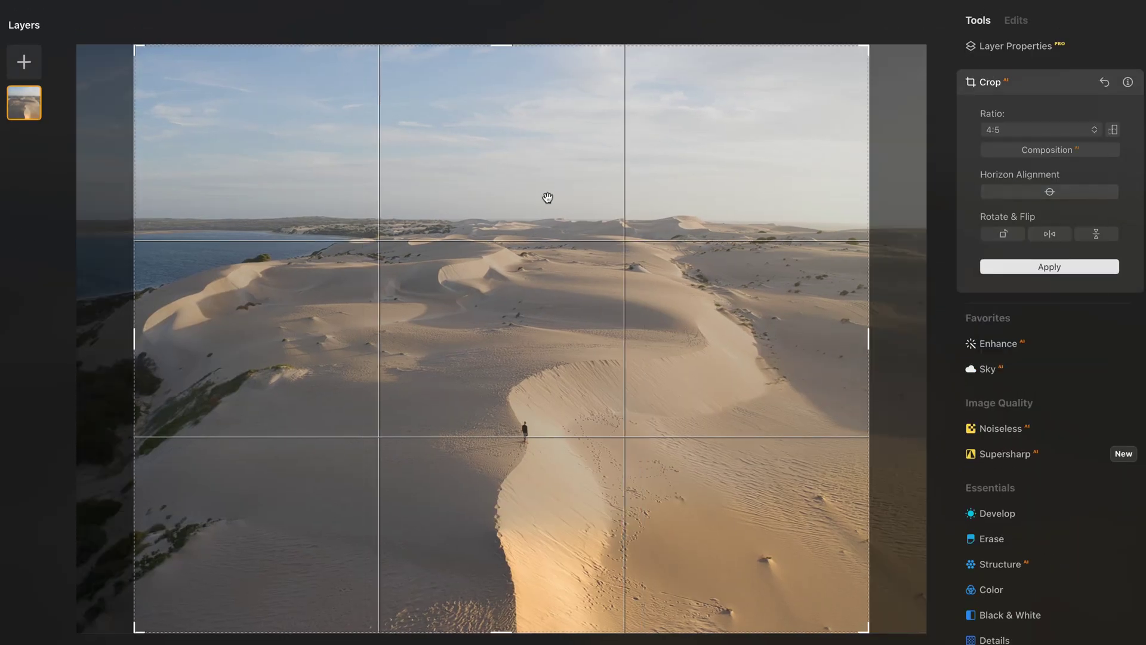
Reposition and apply the 4:5 dune crop; set Smart Contrast 25, lower Highlights, adjust Temperature
drag(478, 335, 596, 316)
key(Return)
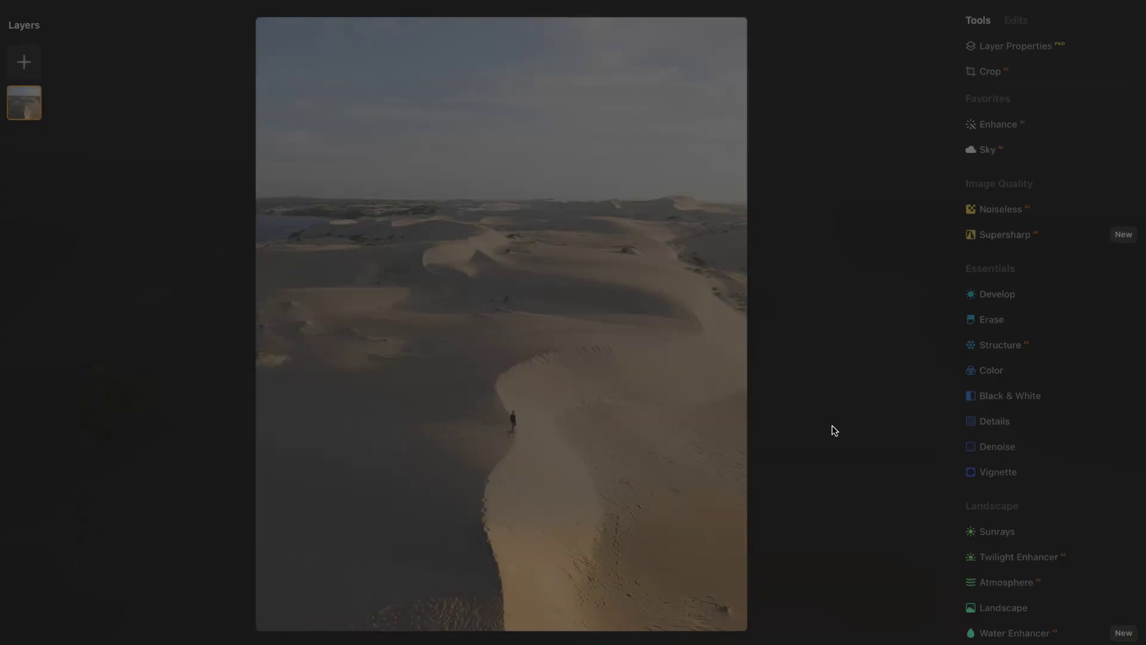
click(996, 293)
drag(1049, 232, 1067, 232)
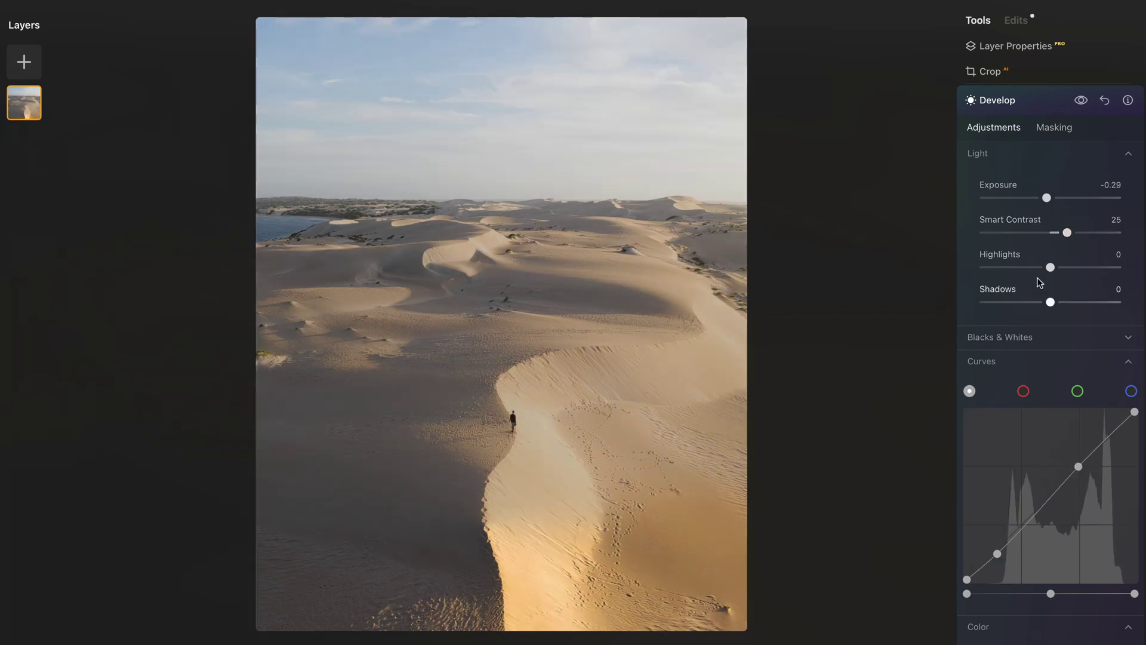
drag(1050, 267, 1036, 270)
scroll(1018, 363, down, 4)
drag(1051, 481, 1048, 484)
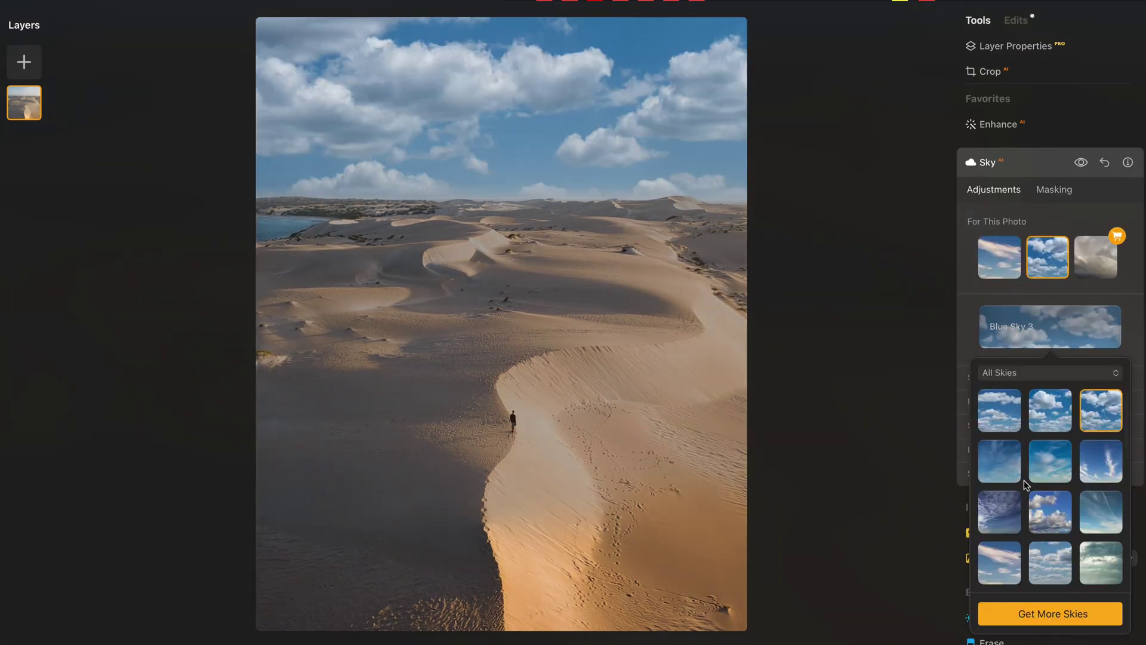
scroll(1017, 524, up, 2)
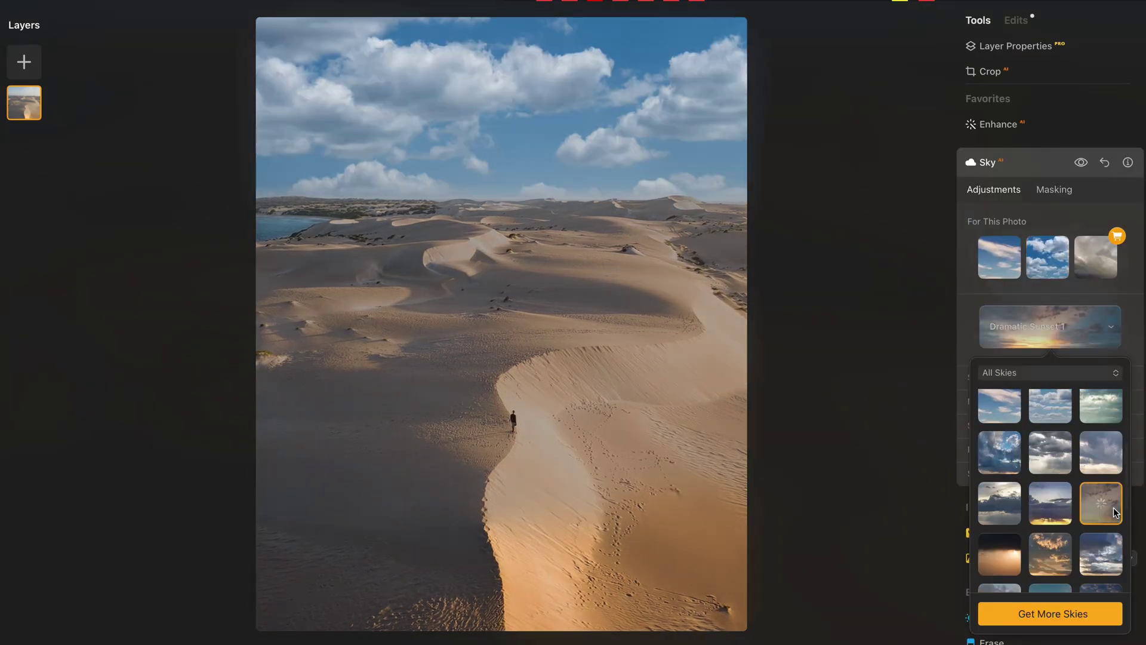
After trying sunset and dusk skies, keep a blue cloudy sky and apply Supersharp AI at Middle
click(1111, 509)
scroll(1003, 521, down, 1)
click(1004, 521)
click(1101, 559)
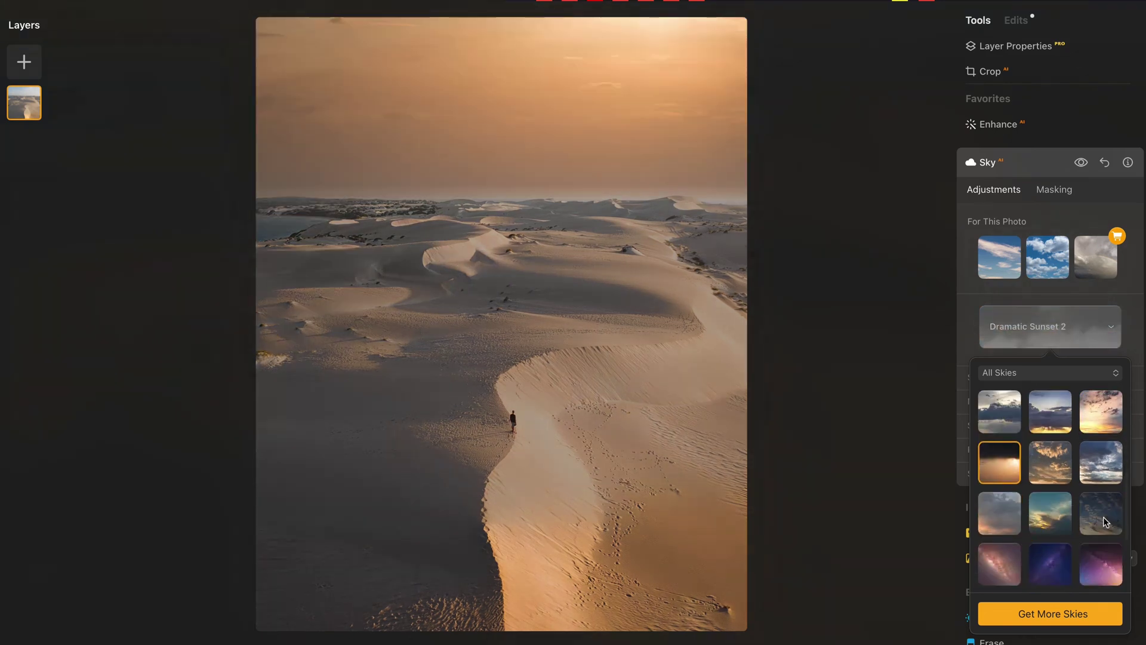
scroll(1048, 486, up, 2)
click(997, 262)
click(998, 124)
click(1005, 376)
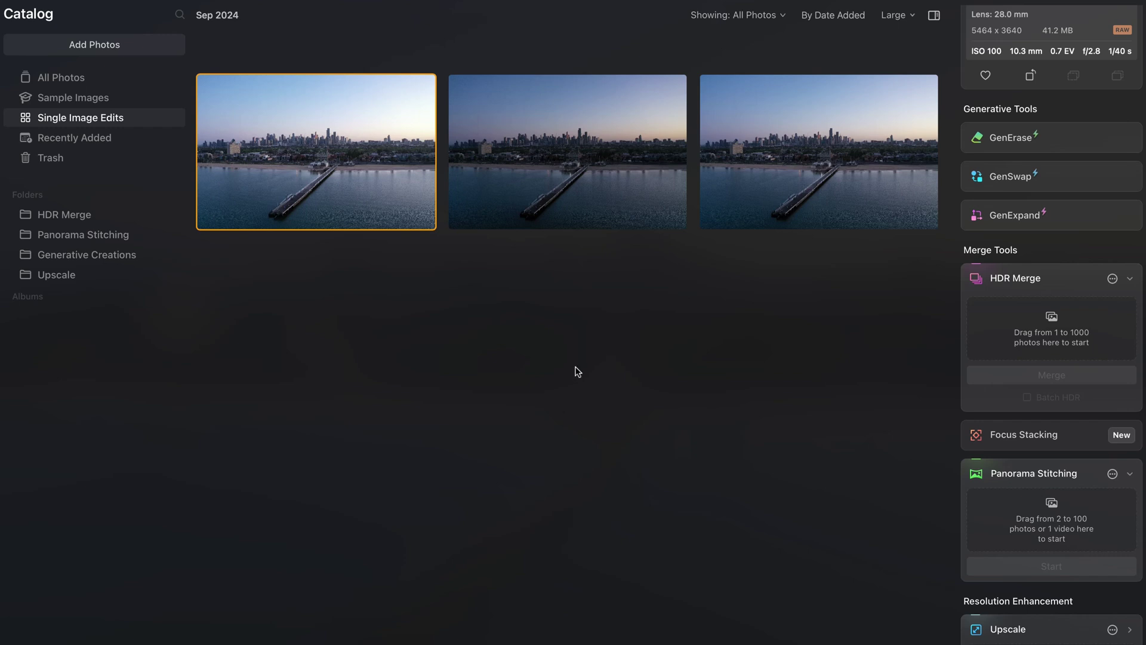
Merge all three bracketed pier photos into the HDR image DJI_0953_HDR 2.tiff
key(super+a)
drag(327, 151, 1044, 317)
click(1070, 381)
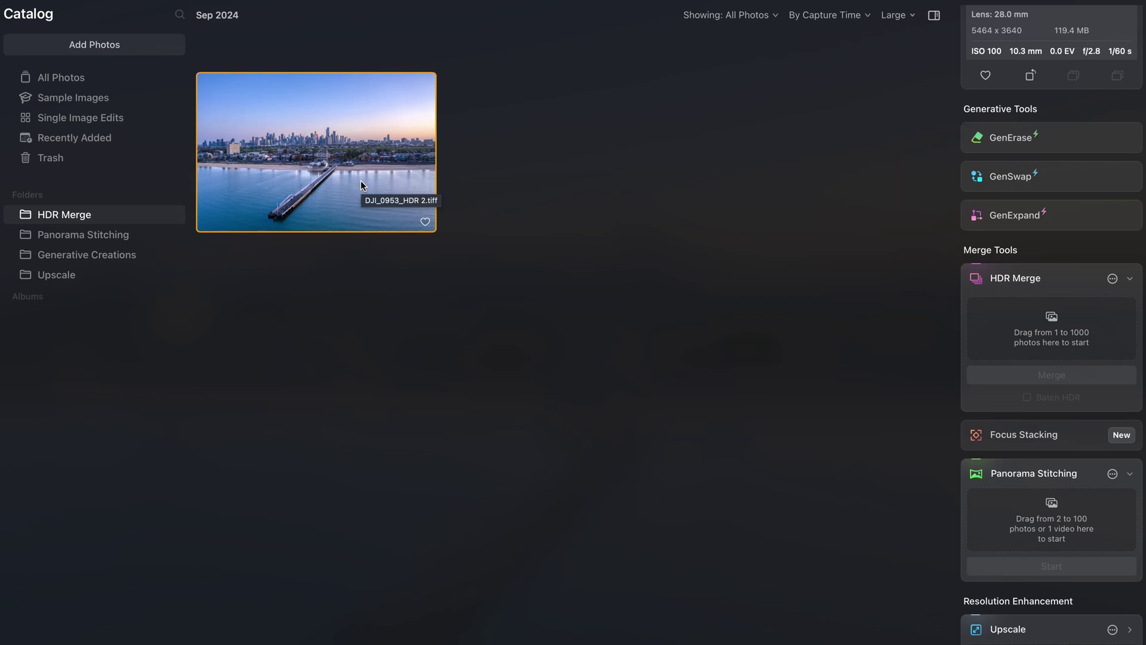
Open the pier HDR, try then reset Exposure and Shadows, and add a tone-curve point
double_click(361, 185)
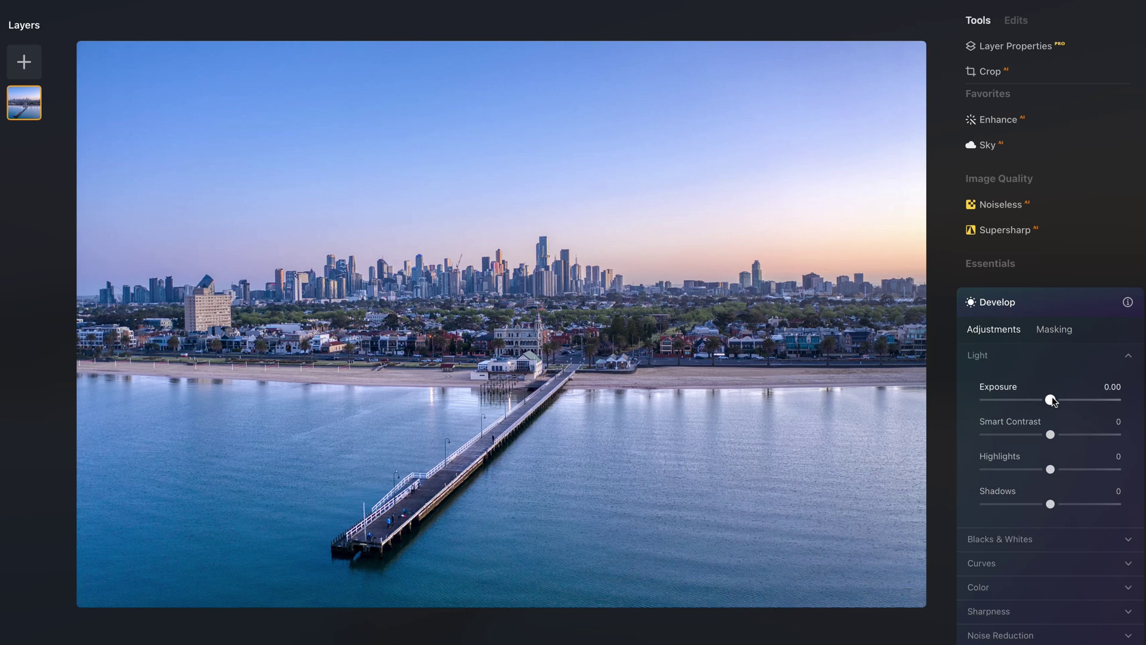
drag(1052, 400, 1047, 399)
drag(1050, 504, 1042, 503)
click(1104, 302)
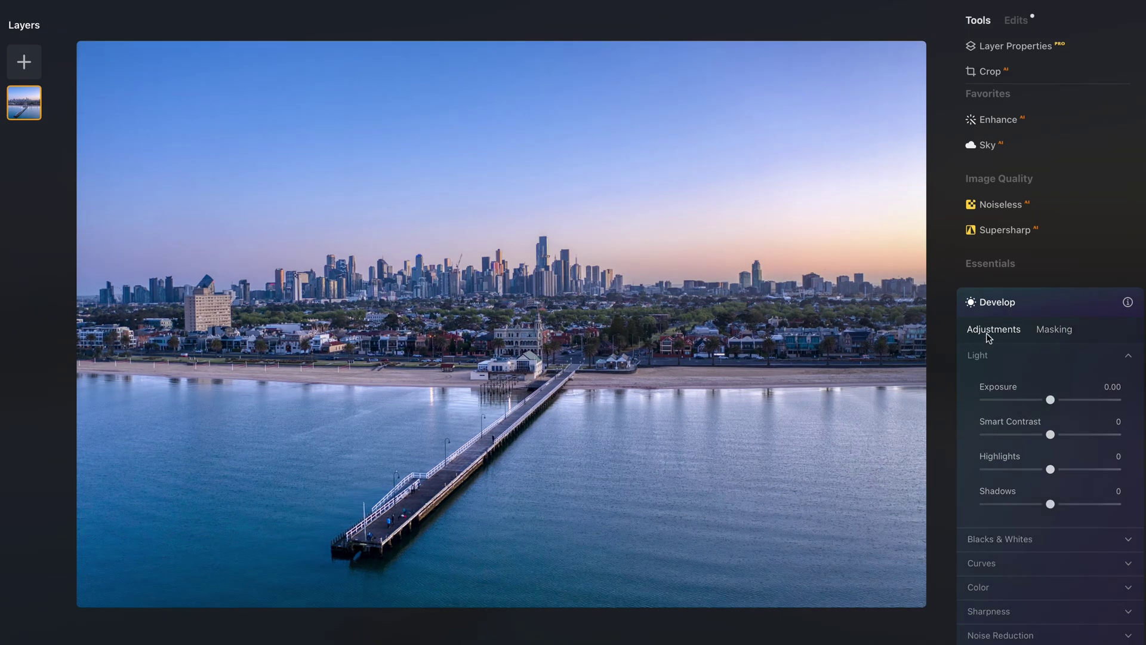
click(981, 563)
scroll(1000, 555, down, 3)
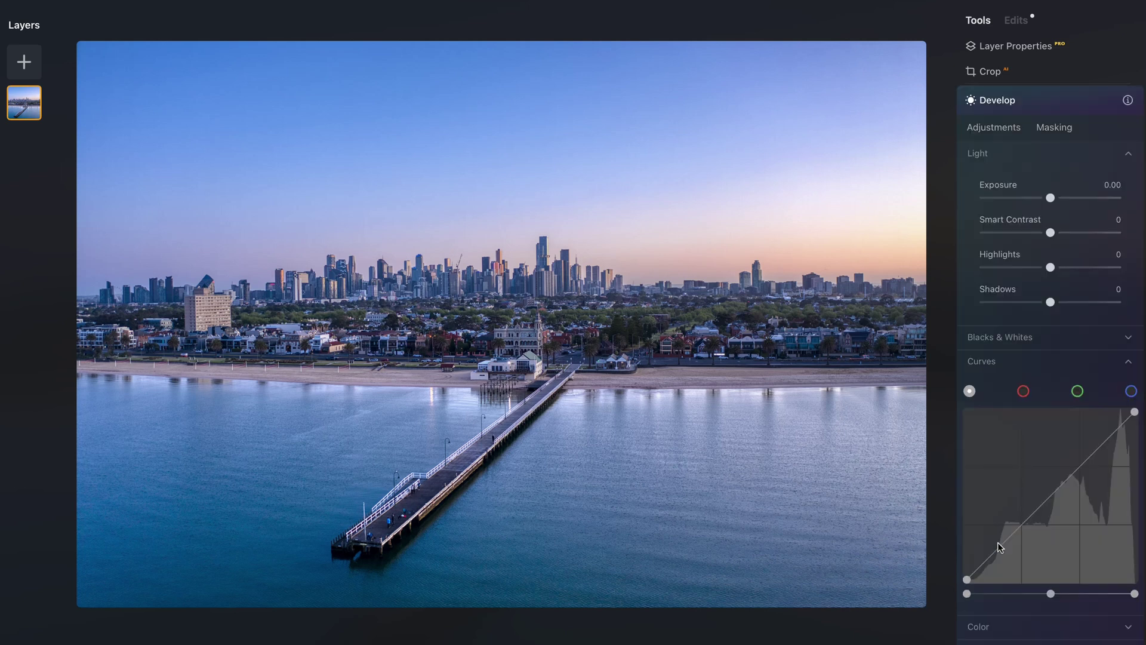
click(995, 552)
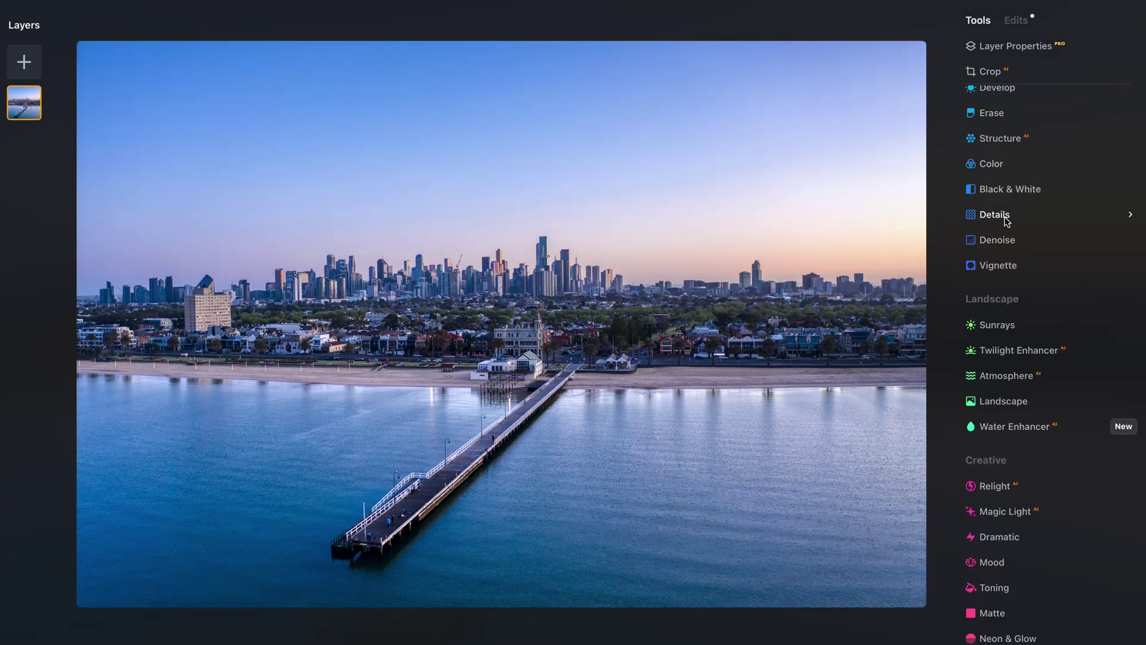
Set Details Sharpen to 4, view the HSL colour controls, and set Structure AI Amount to 8
click(1004, 216)
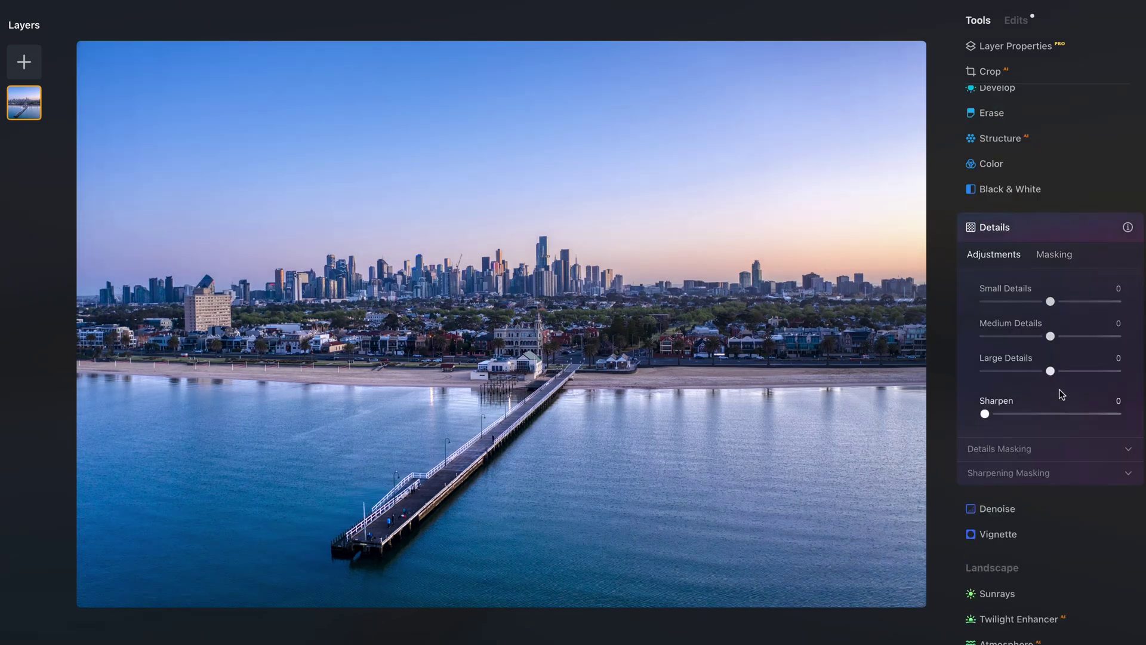
drag(984, 414, 990, 416)
click(1003, 227)
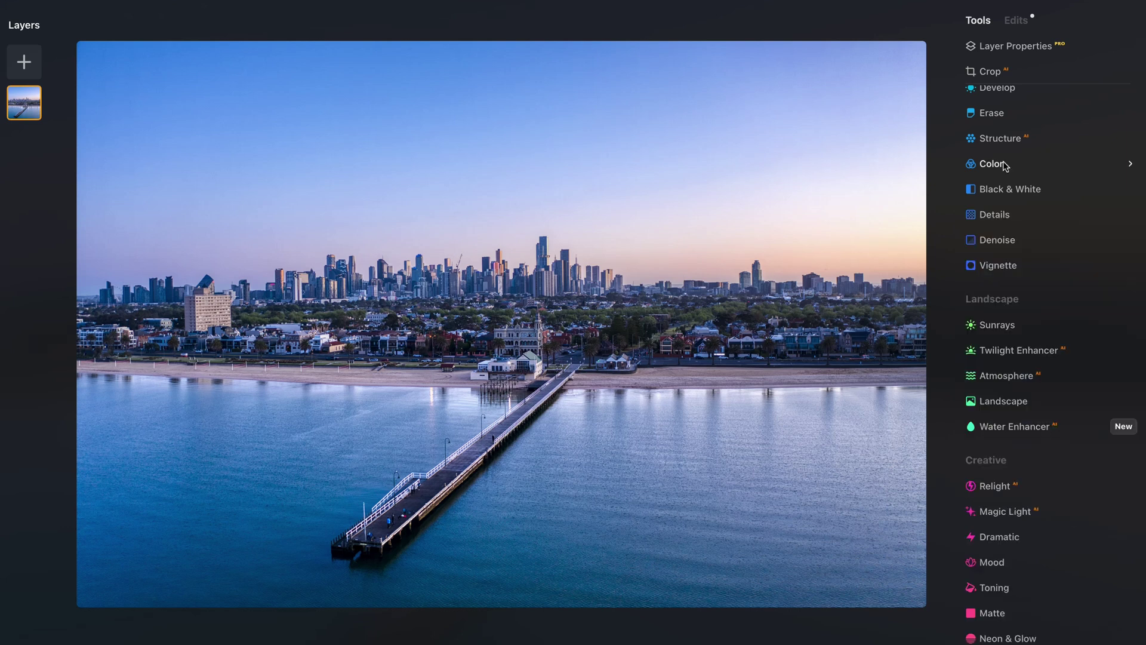
click(1003, 165)
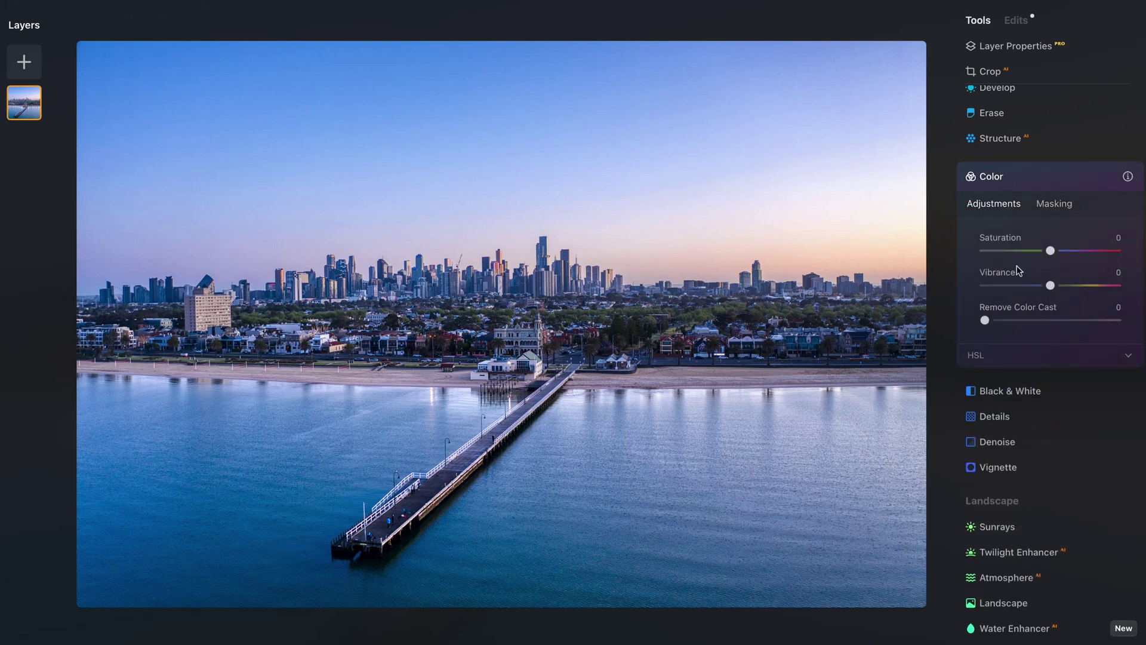
click(977, 357)
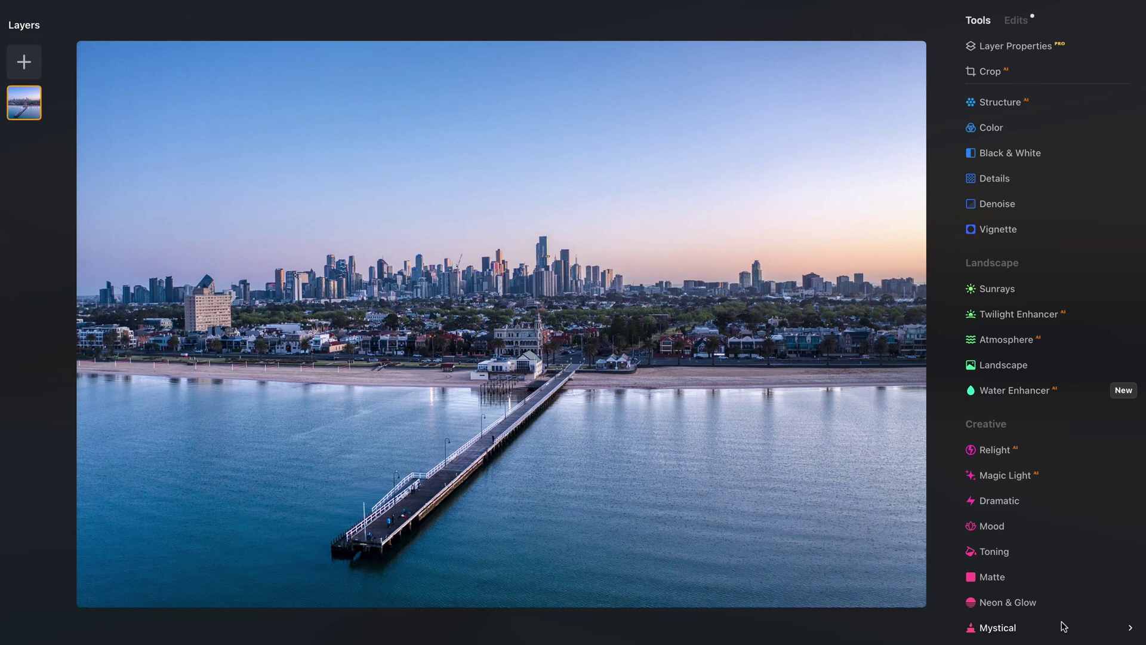
click(1002, 107)
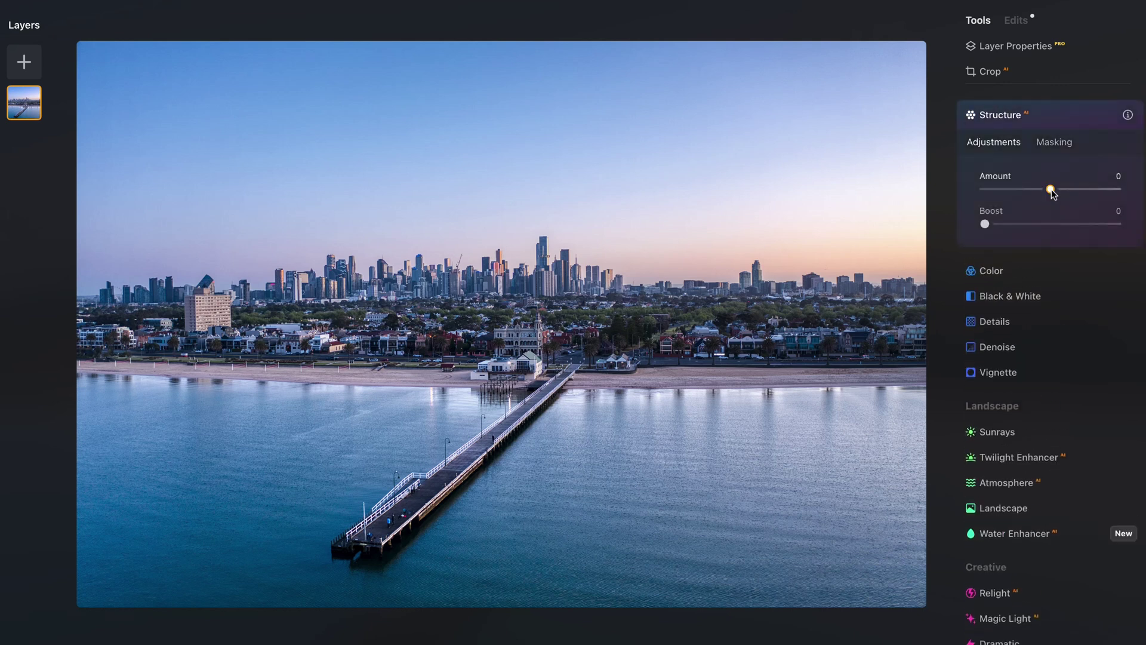
mouse_move(1051, 189)
mouse_down()
mouse_move(1083, 201)
mouse_move(1065, 204)
mouse_up()
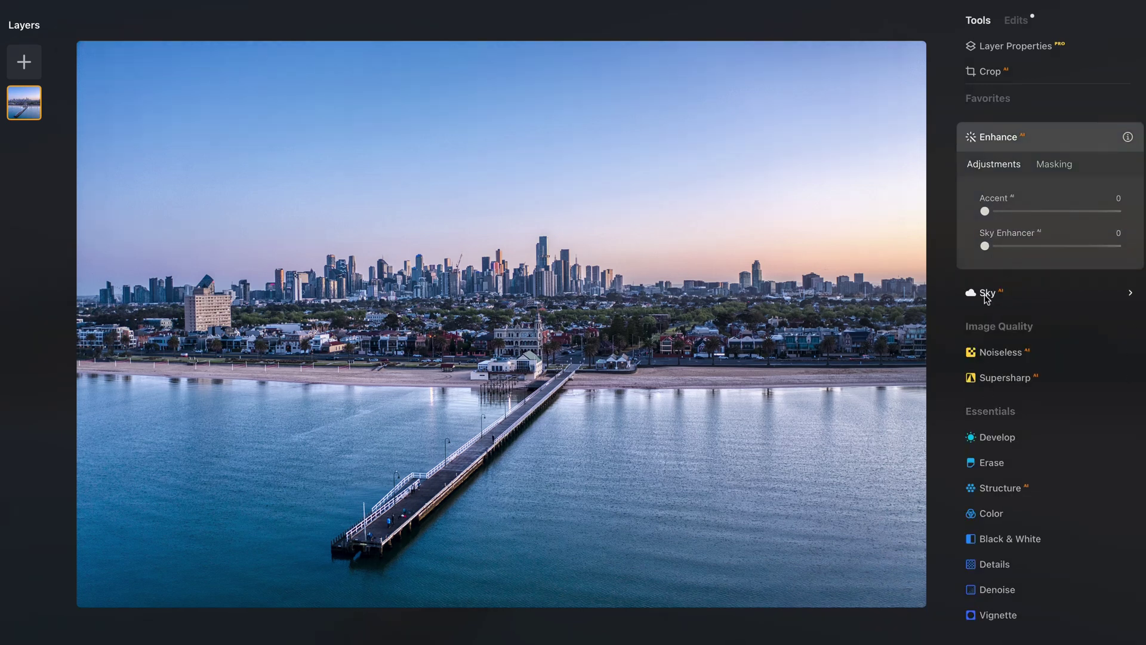
Replace the pier photo's sky with Sunset Clouds 3 from the All Skies library
click(986, 293)
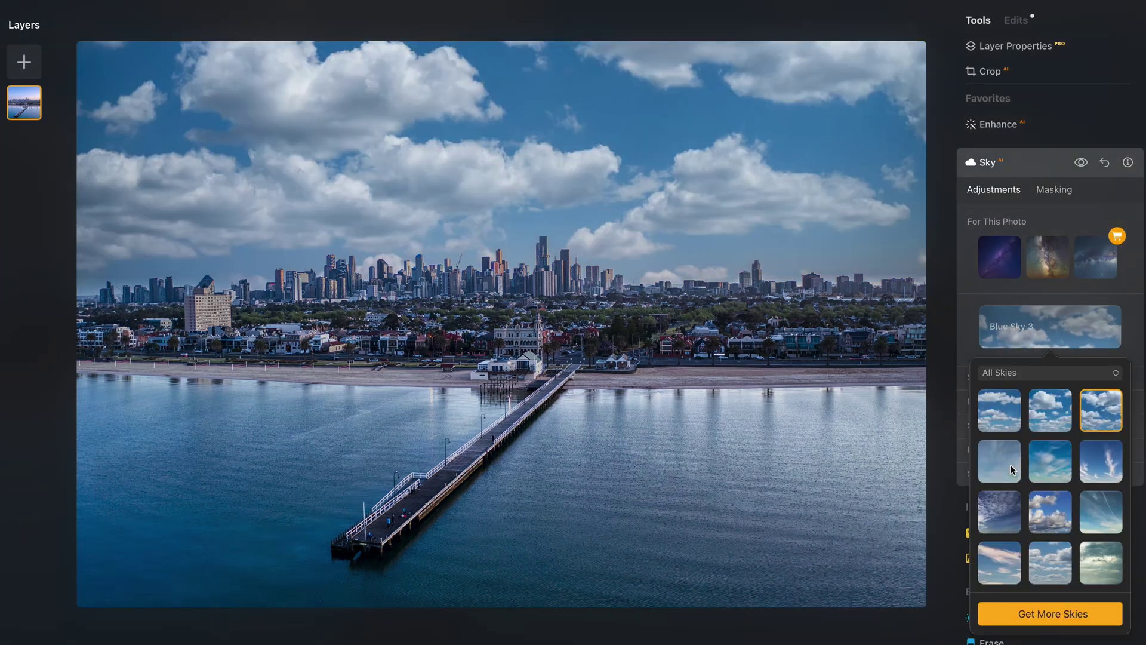
scroll(1013, 470, down, 5)
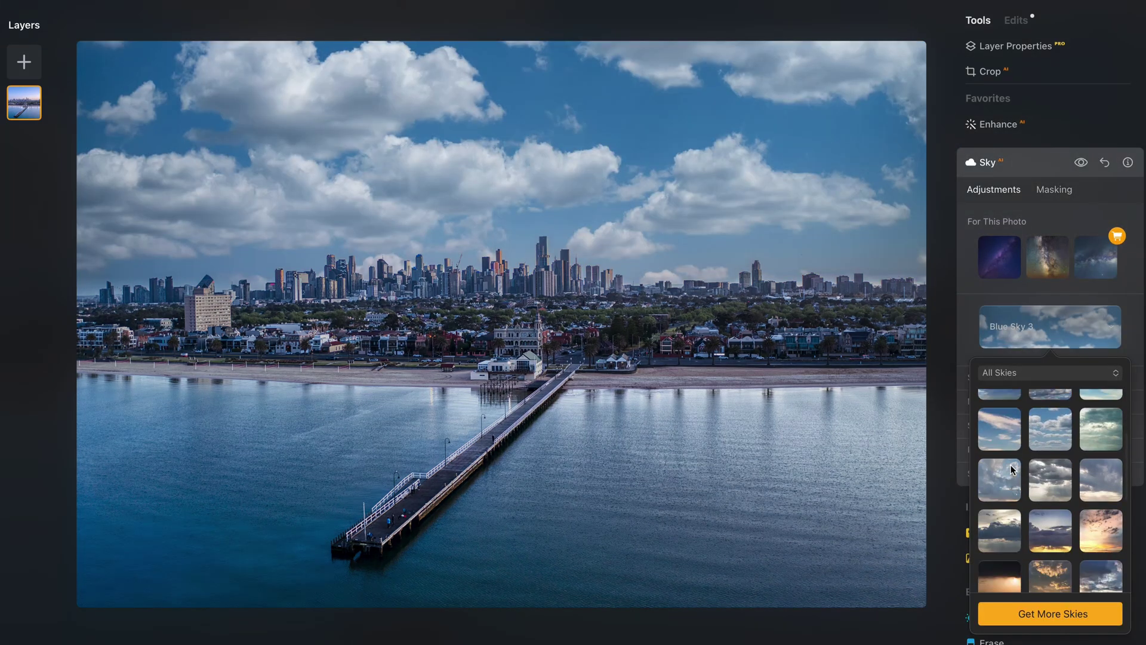
scroll(1013, 470, down, 3)
click(1035, 564)
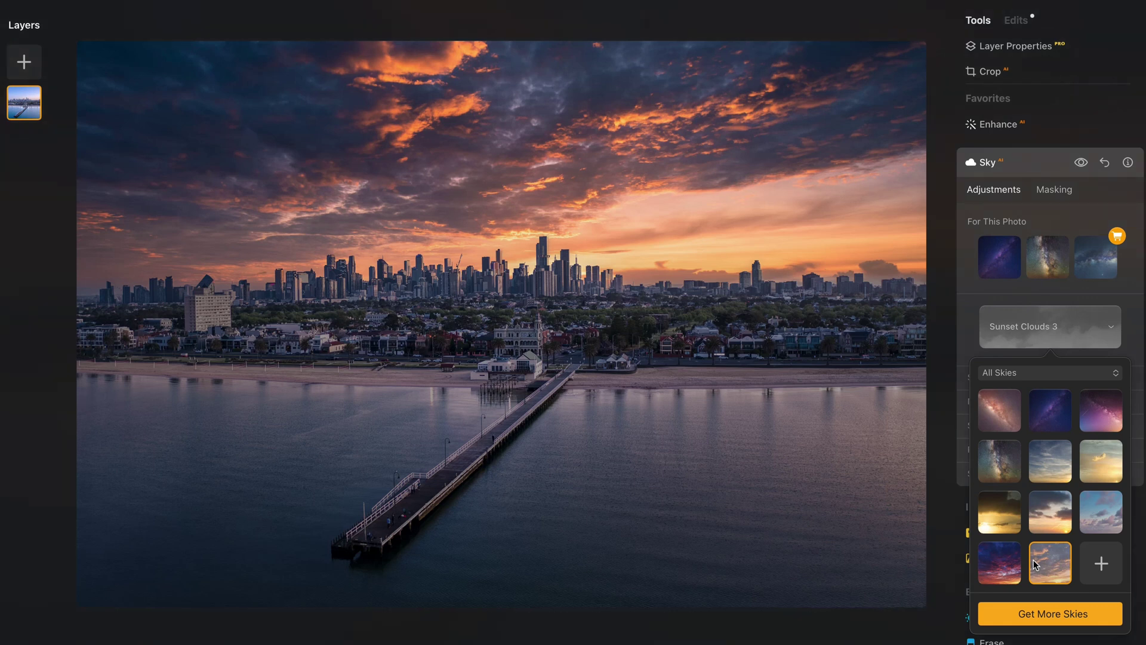
click(1035, 564)
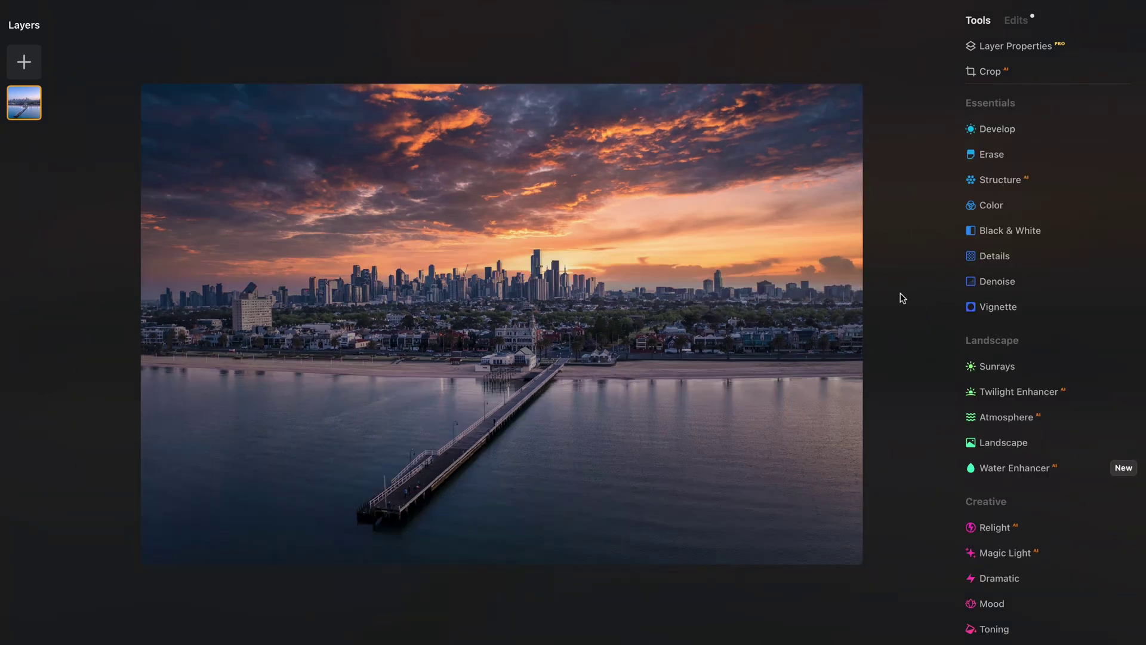
Apply the Mauve Twilight Enhancer preset, tuned to Amount 50, Exposure 3, sky Temperature 10, Tint 19
click(1038, 394)
click(1022, 468)
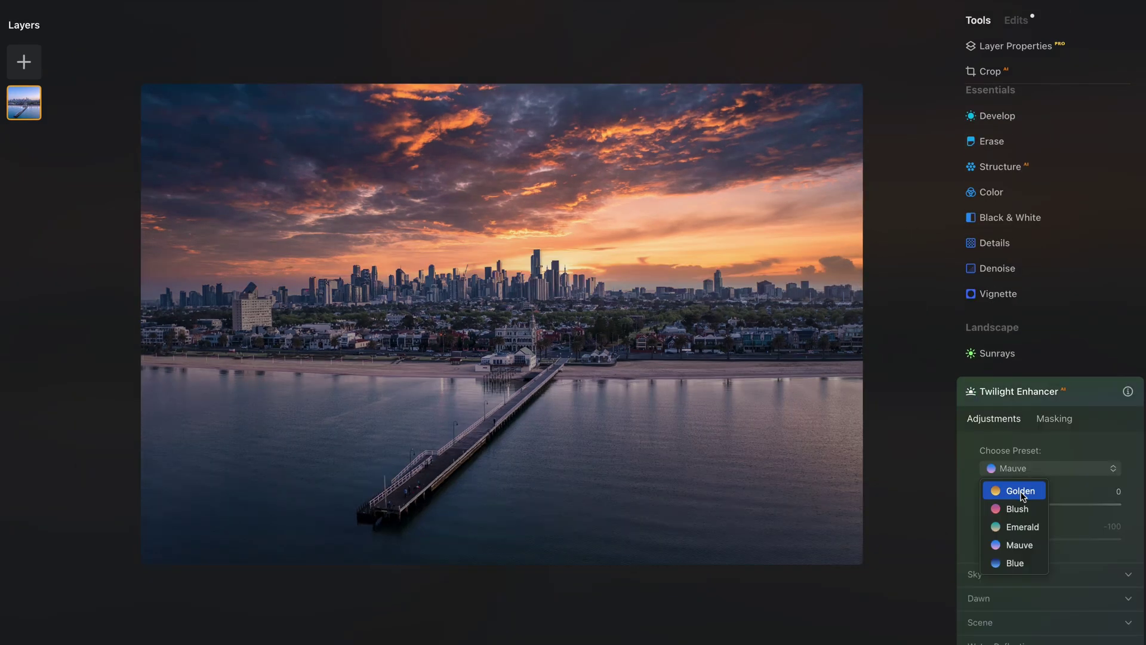
click(1015, 546)
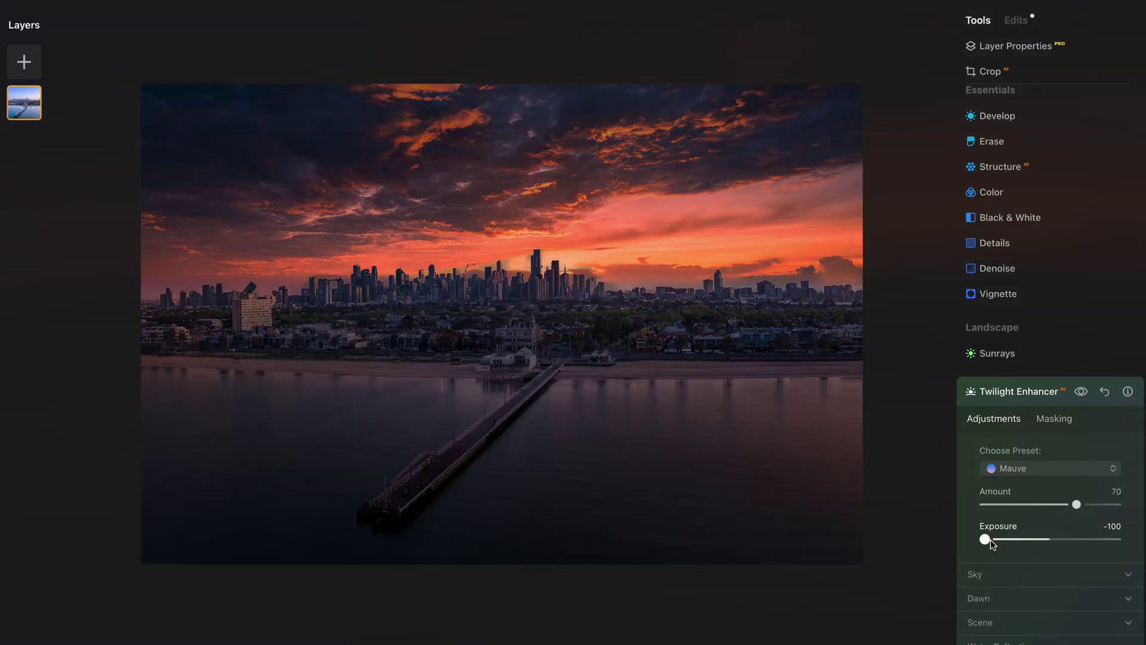
drag(989, 537, 1049, 542)
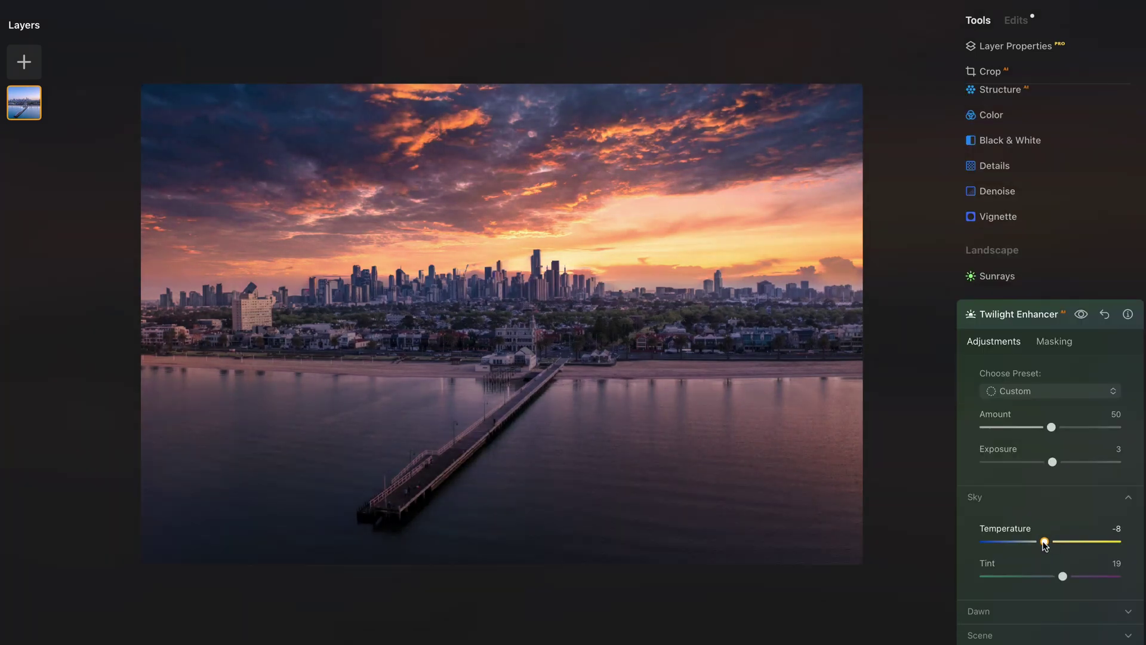
mouse_move(1044, 544)
mouse_down()
mouse_move(1034, 542)
mouse_move(1068, 548)
mouse_move(1057, 548)
mouse_up()
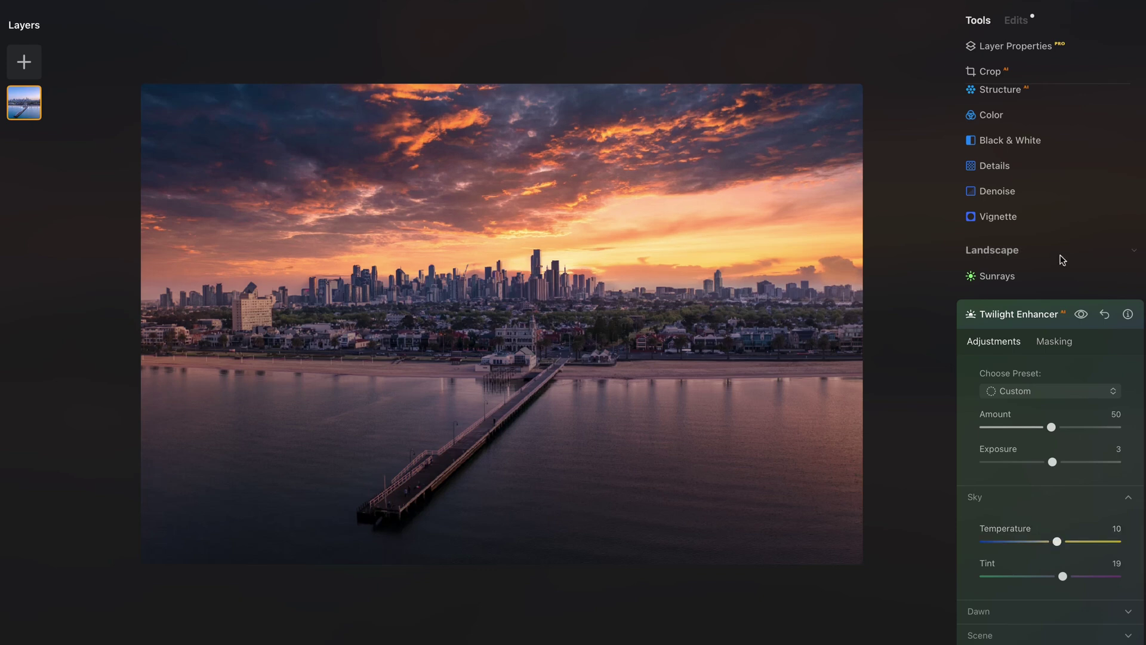
click(1062, 263)
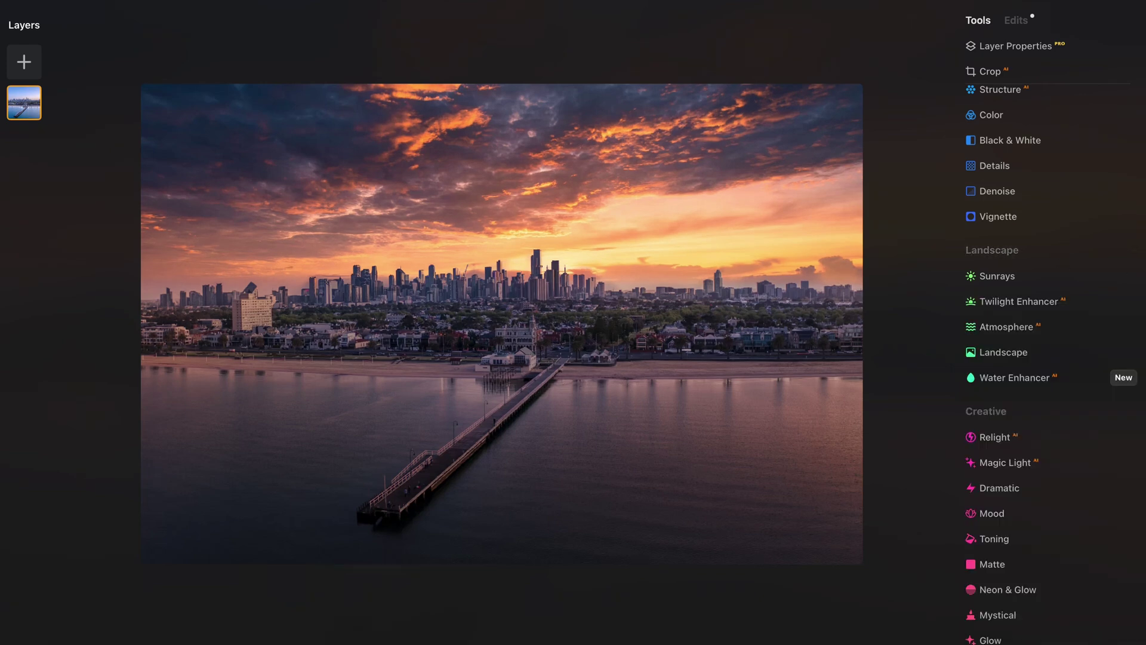
Toggle the before/after view to compare the pier edit with its original
key(backslash)
key(backslash)
key(backslash)
key(backslash)
key(backslash)
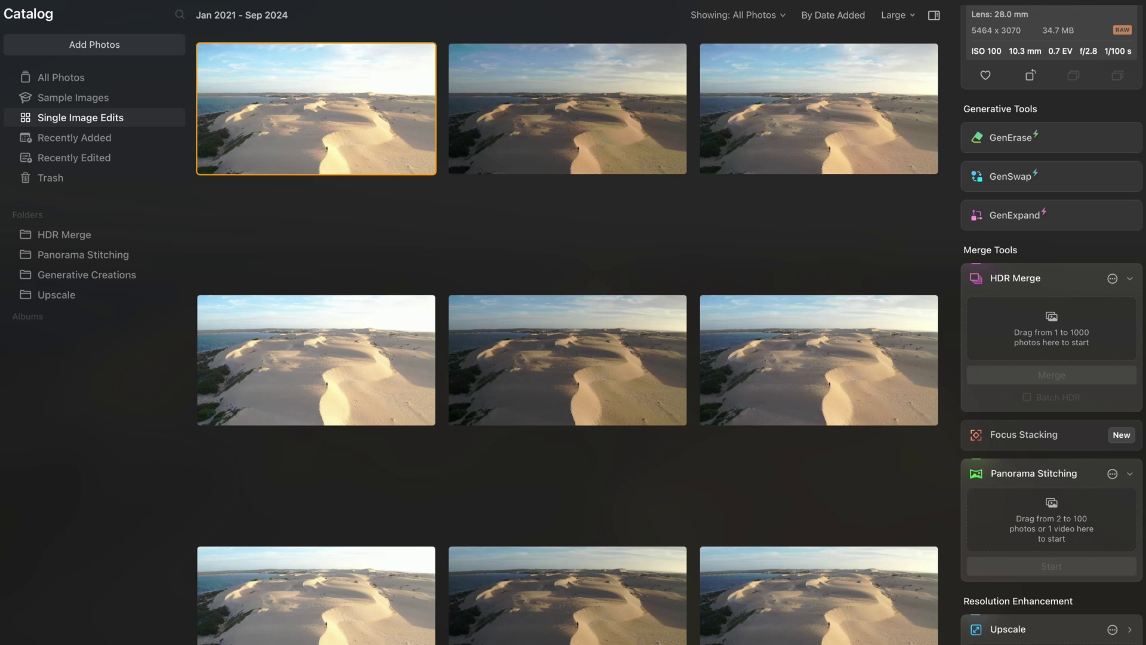
Stitch all nine dune photos into a panorama, skipping HDR grouping, using the fourth, flatter projection
key(ctrl+a)
drag(522, 296, 1061, 518)
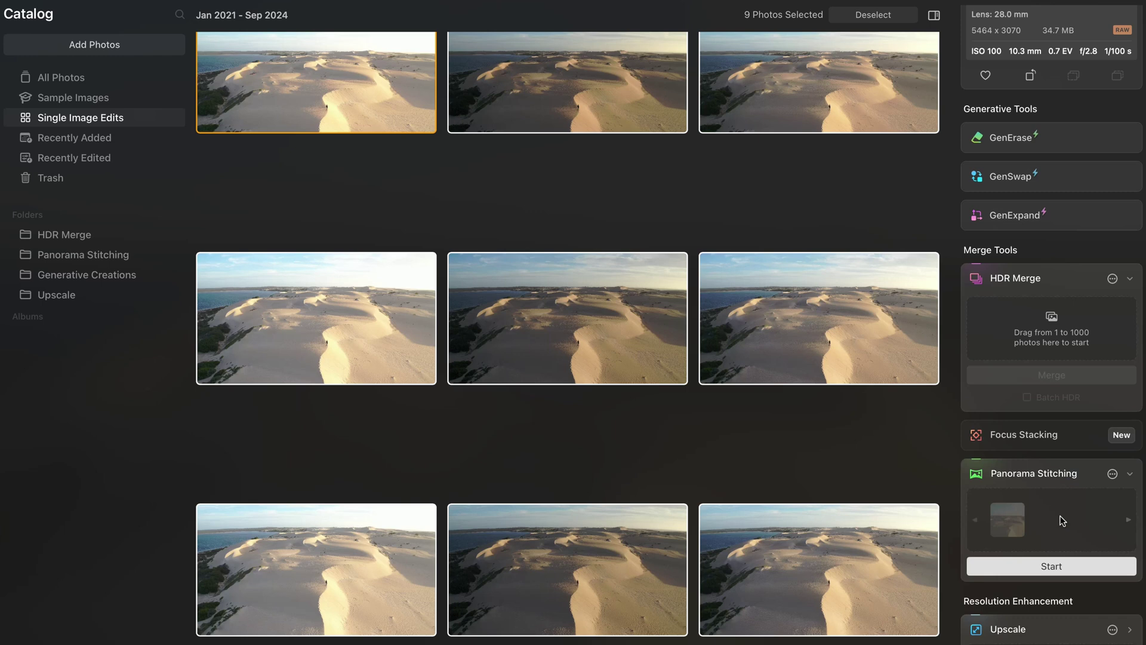
click(1067, 571)
scroll(475, 304, down, 2)
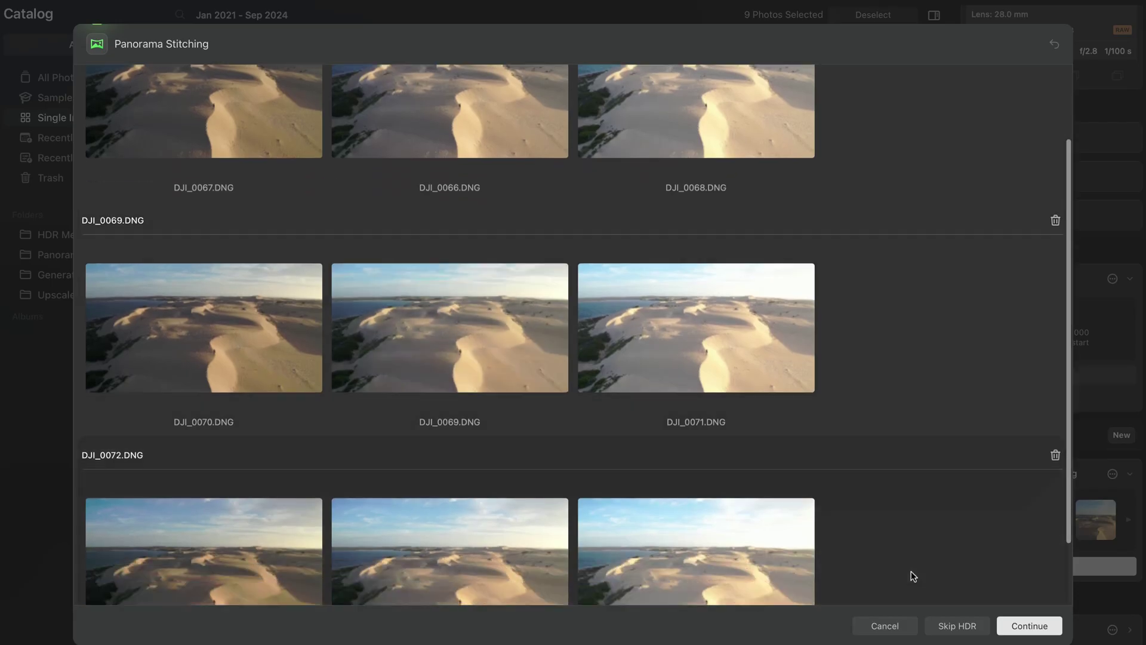
click(943, 627)
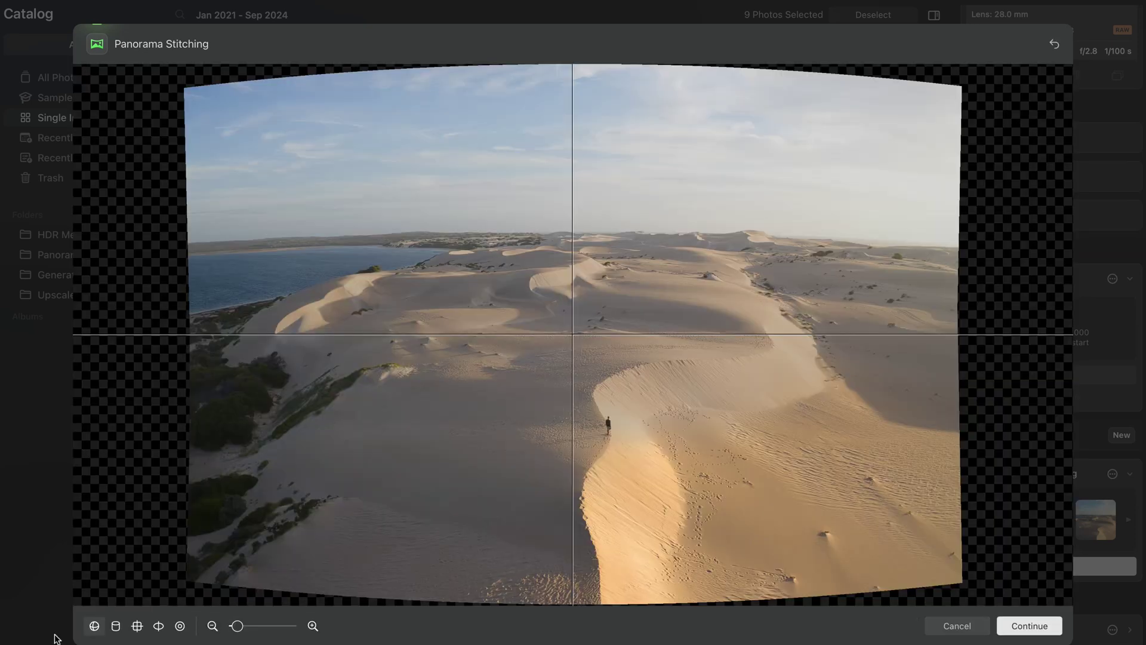
click(158, 625)
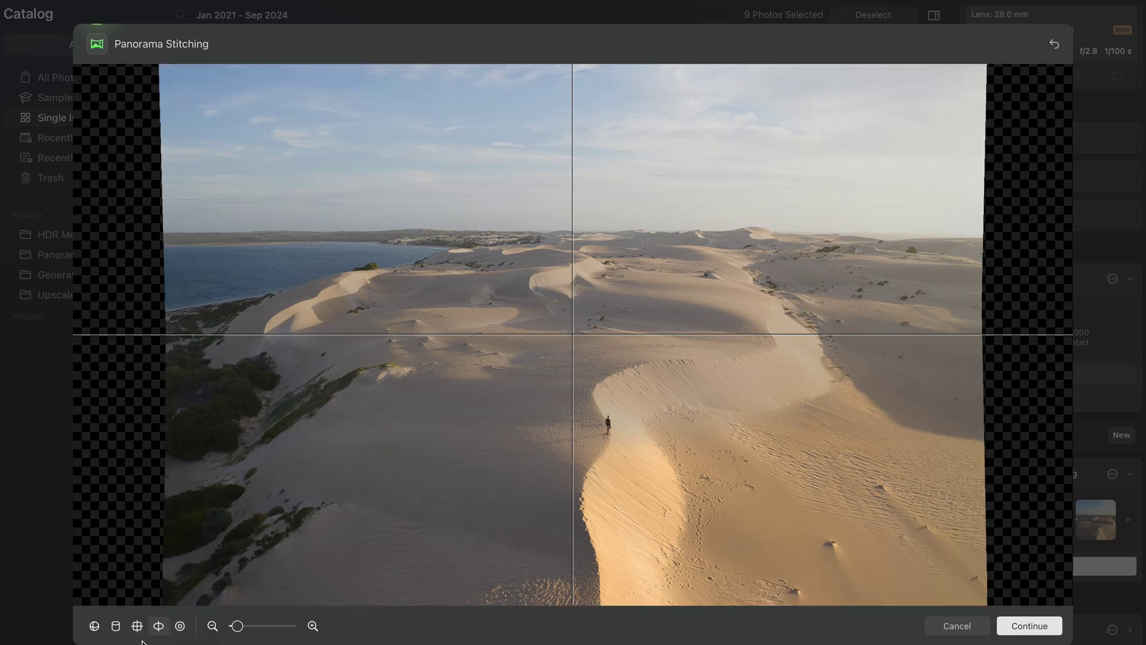
Finish the stitch, open the dune panorama in Edit, and apply a 4:5 crop
click(1033, 624)
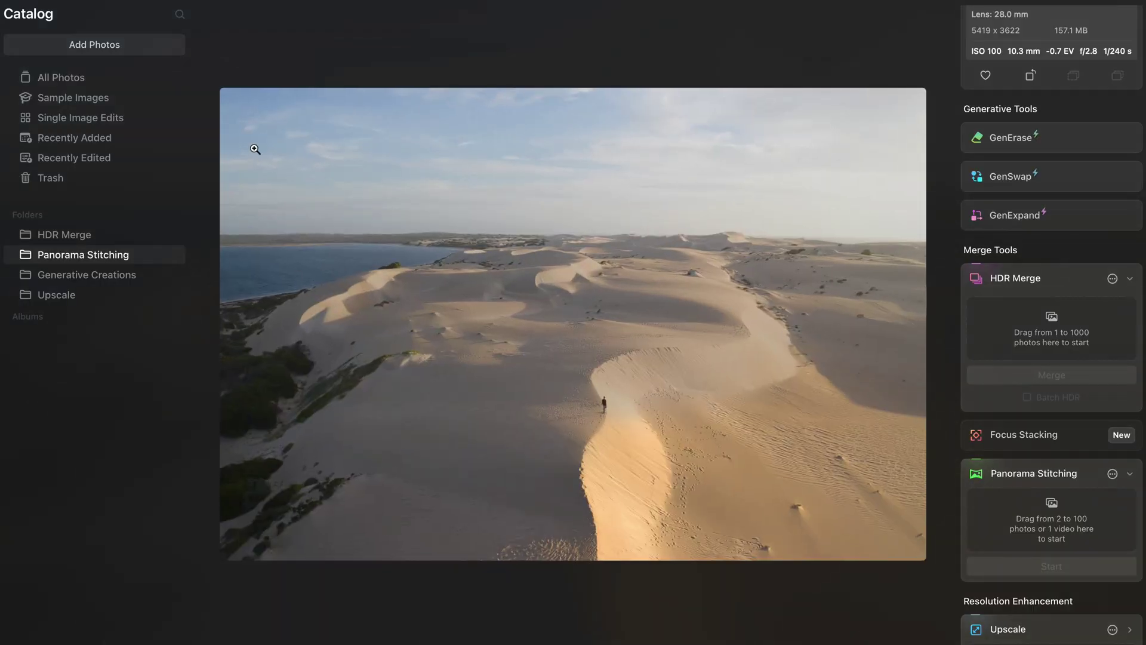
double_click(255, 149)
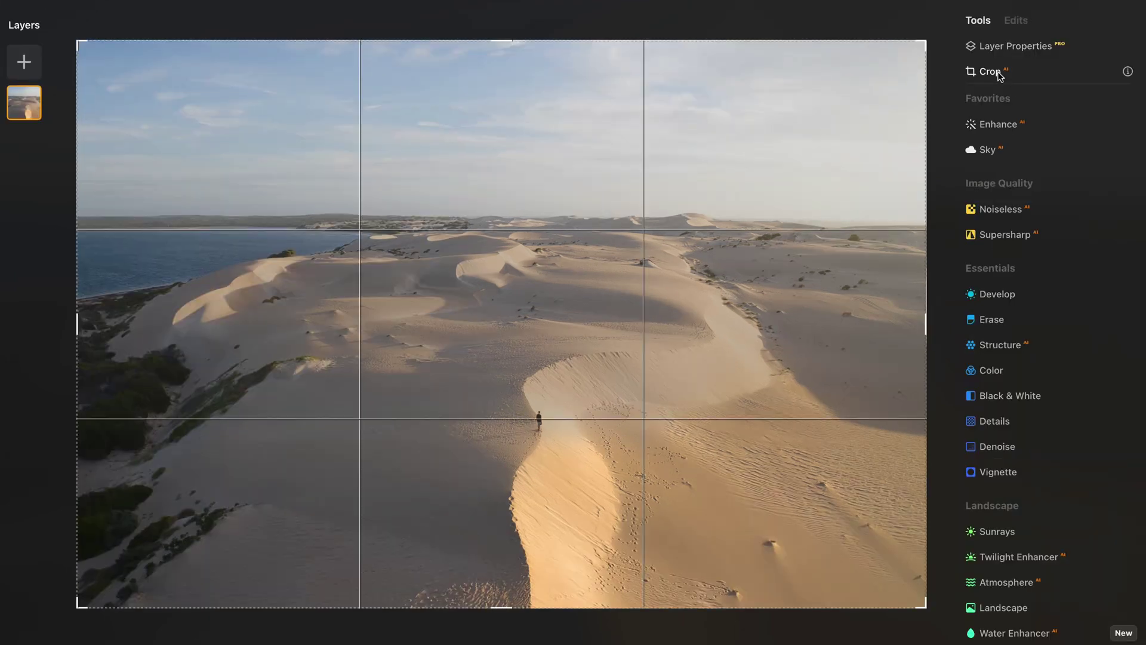
click(990, 80)
click(1015, 130)
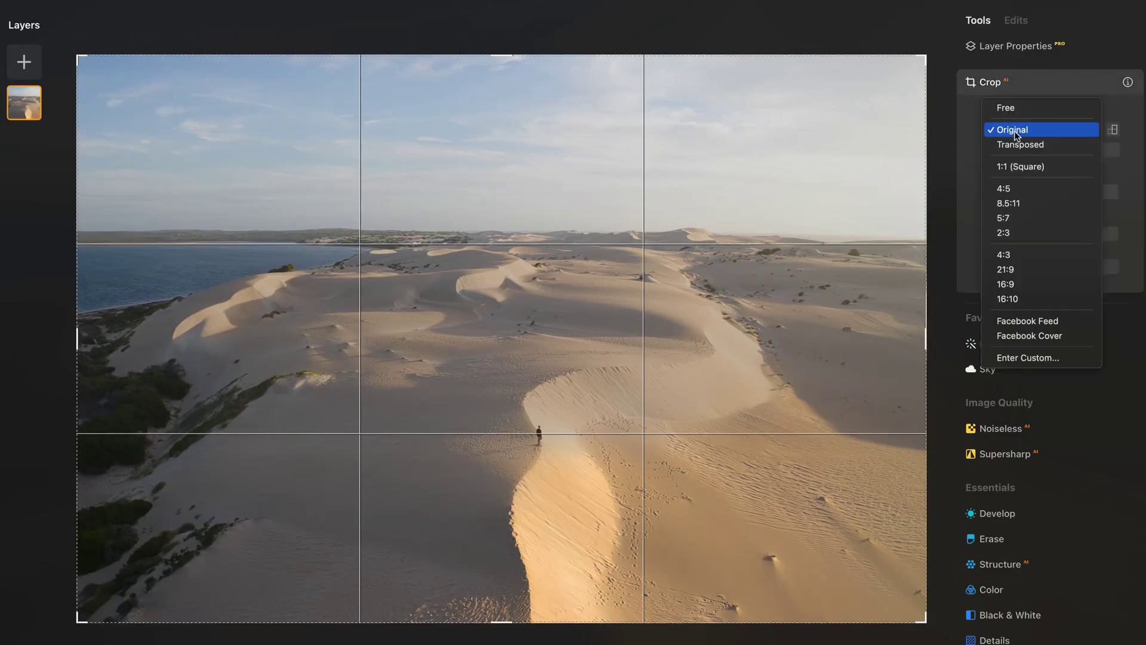
click(1017, 188)
click(1014, 266)
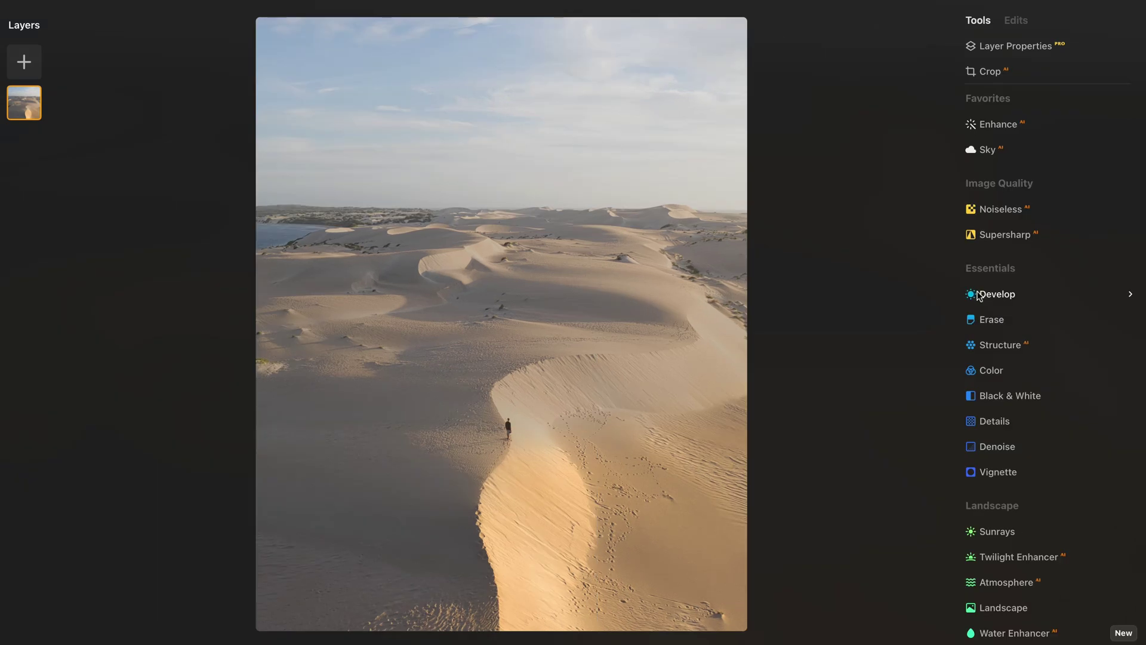
Set Exposure -0.53, Smart Contrast 20, Shadows -100 and pull the tone curve's shadow point down
click(1002, 295)
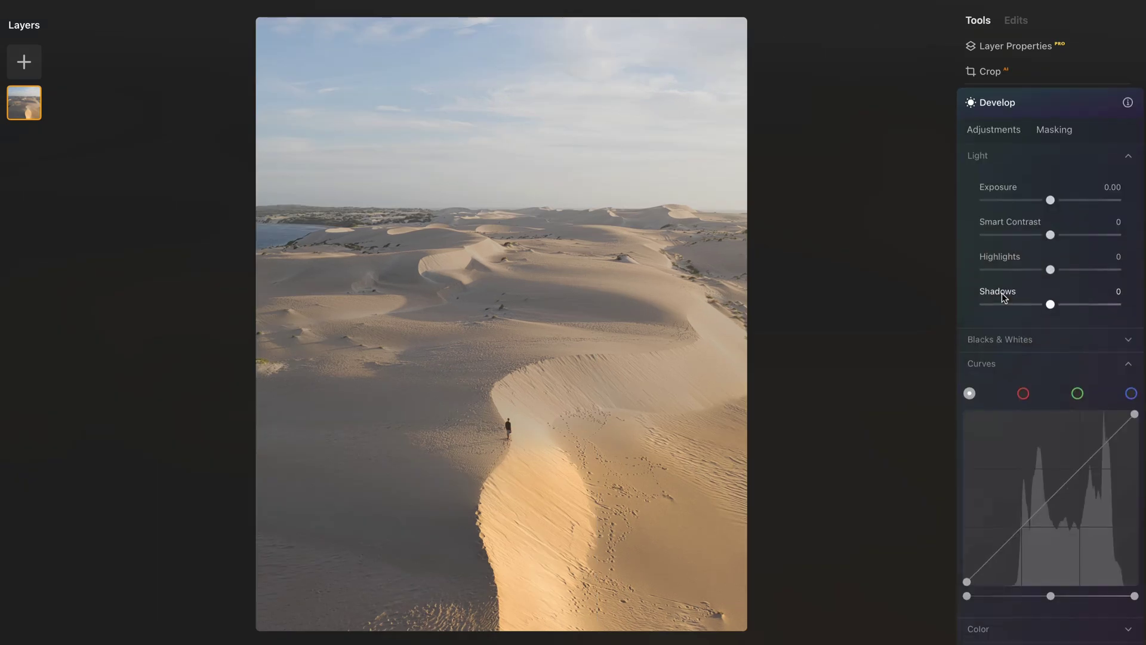
drag(1050, 198, 1063, 234)
drag(1050, 302, 983, 303)
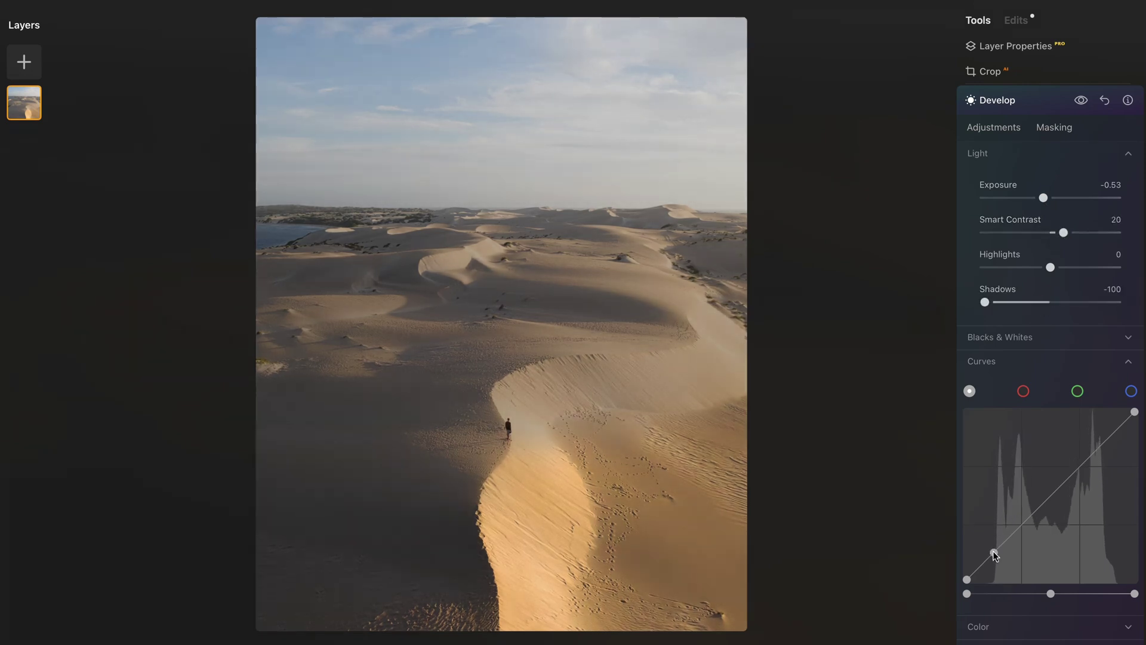
drag(995, 555, 990, 564)
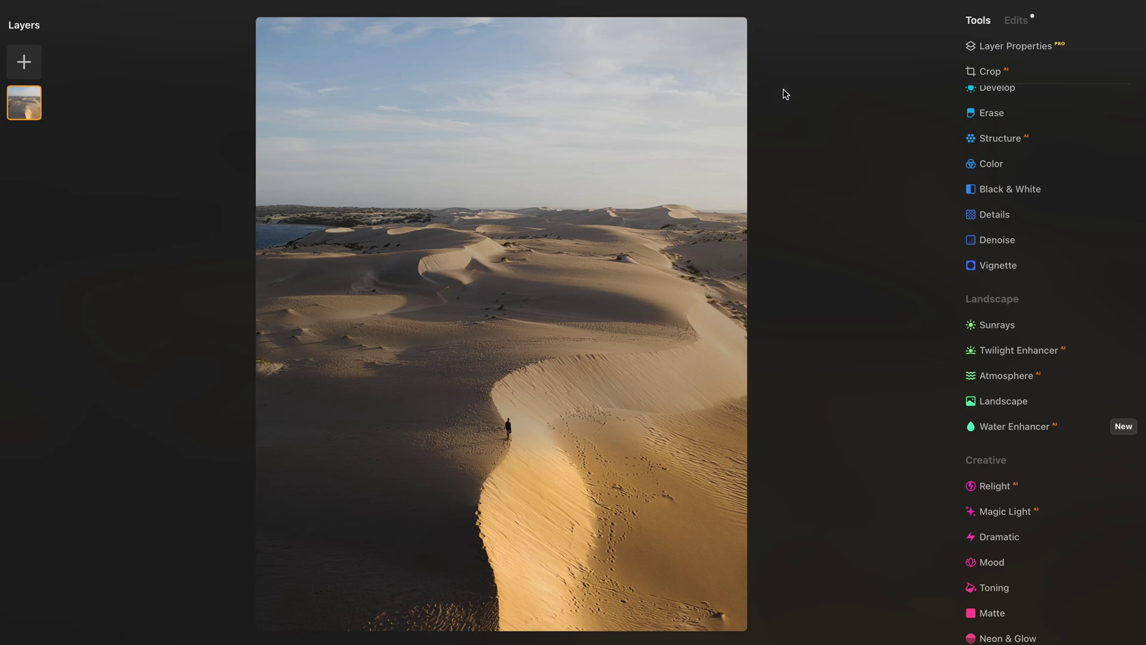
Swap in Bright Blue Sky 2 from All Skies with Sky AI and review its Sky Adjustments
scroll(994, 269, up, 3)
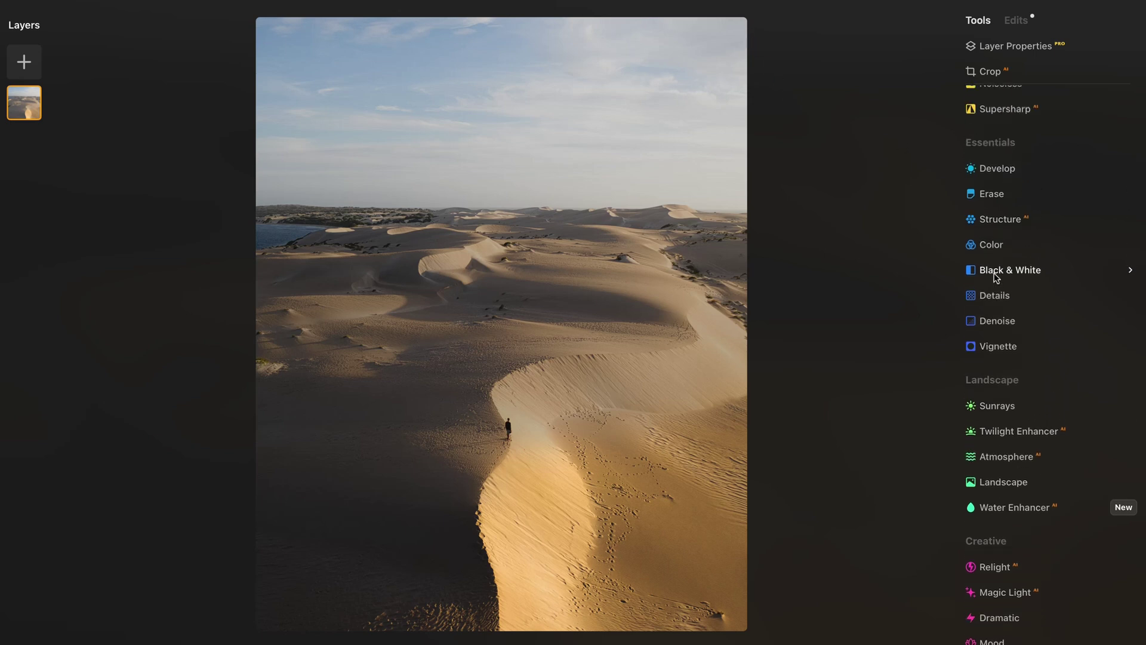
scroll(995, 278, up, 3)
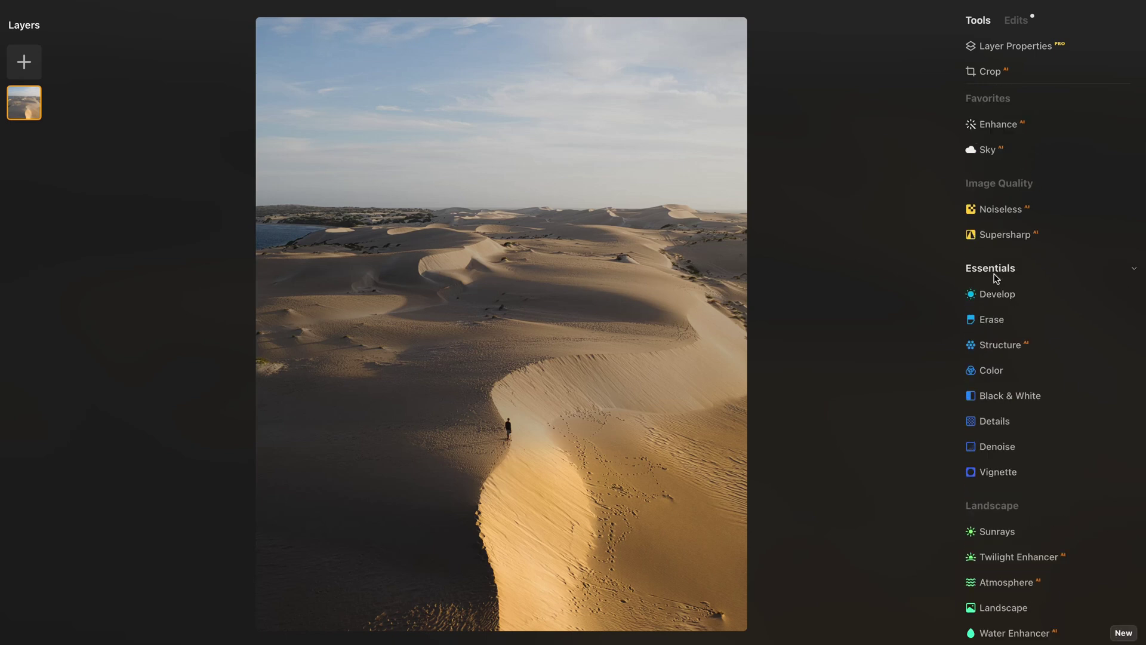
click(989, 150)
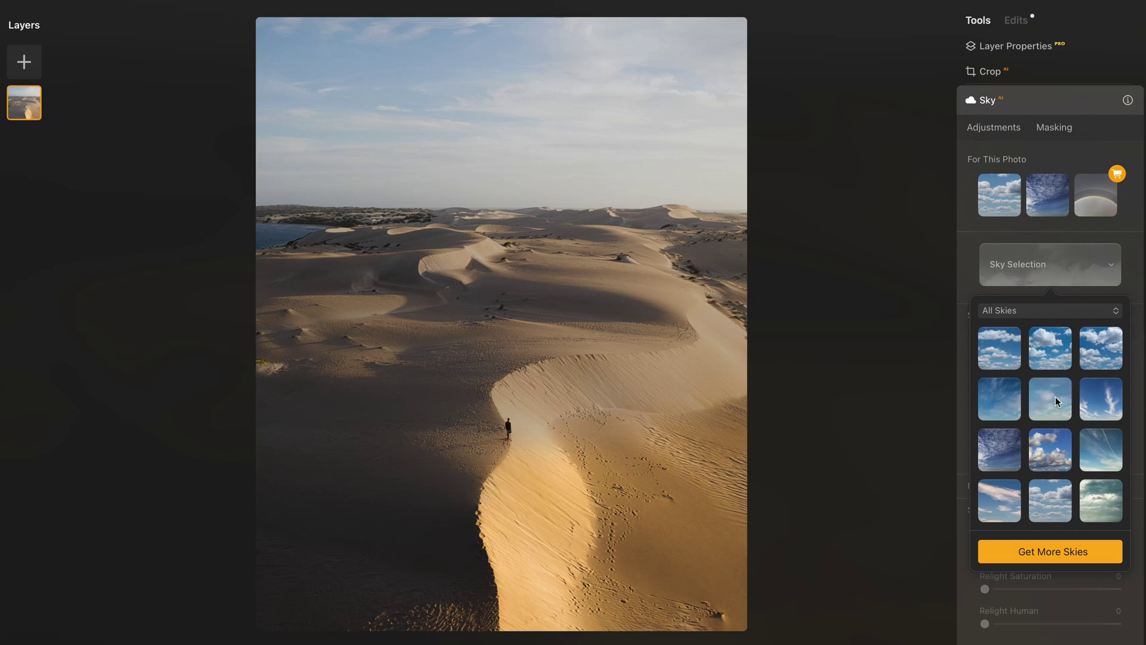
click(988, 410)
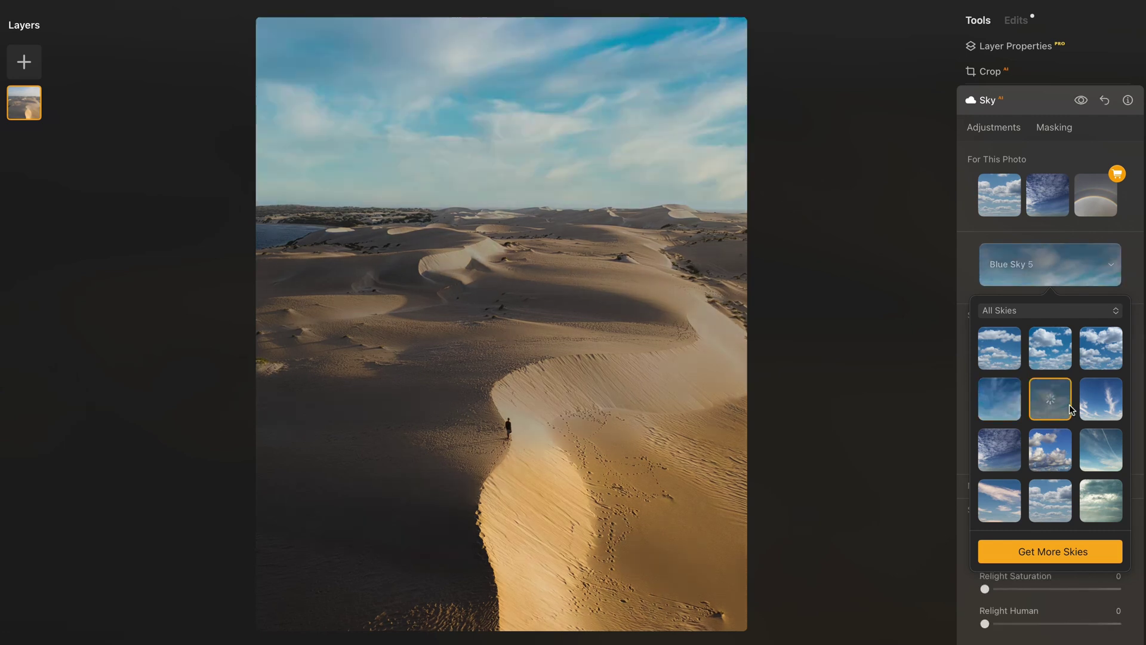
click(999, 500)
scroll(1056, 484, down, 2)
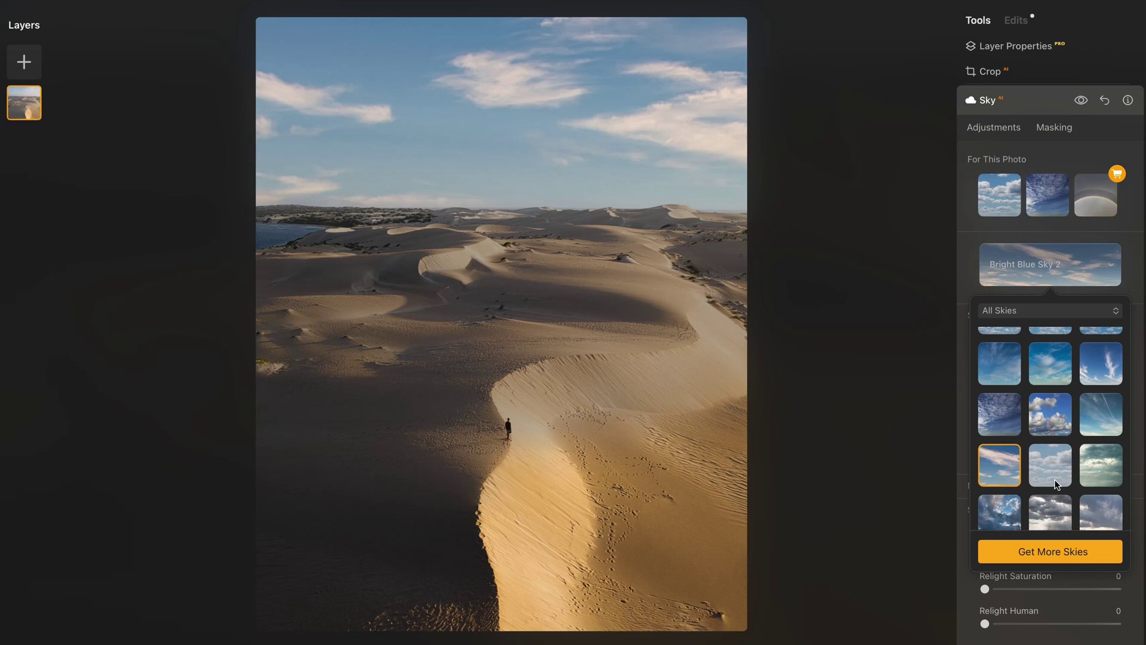
click(992, 98)
click(991, 88)
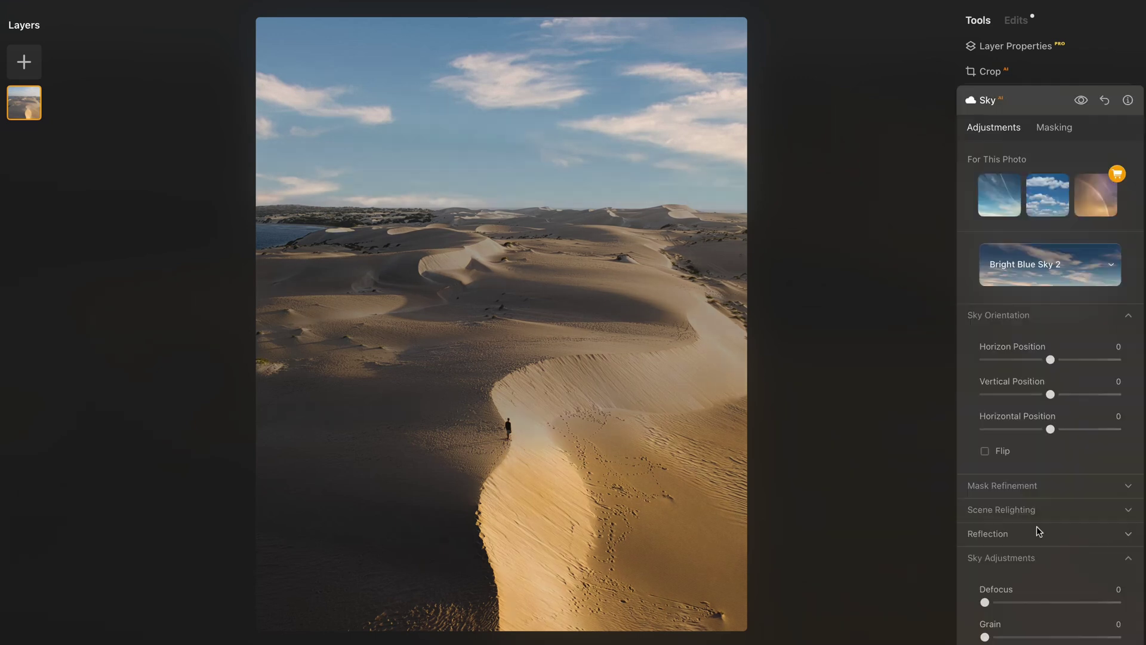
scroll(1038, 530, down, 1)
scroll(1036, 525, down, 1)
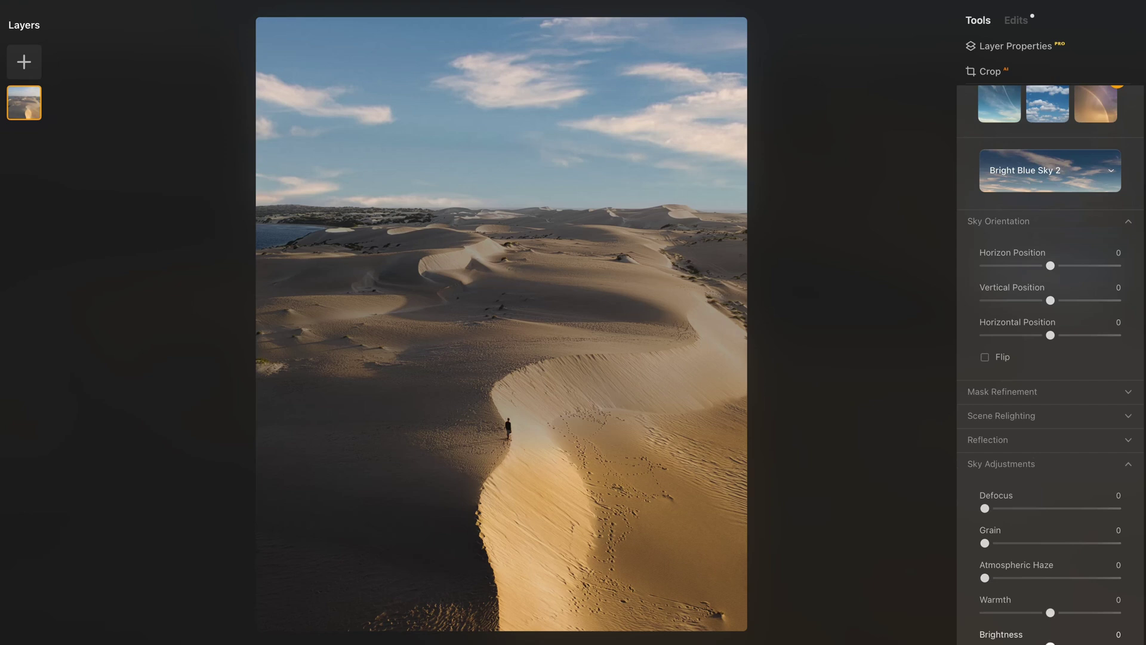
key(Escape)
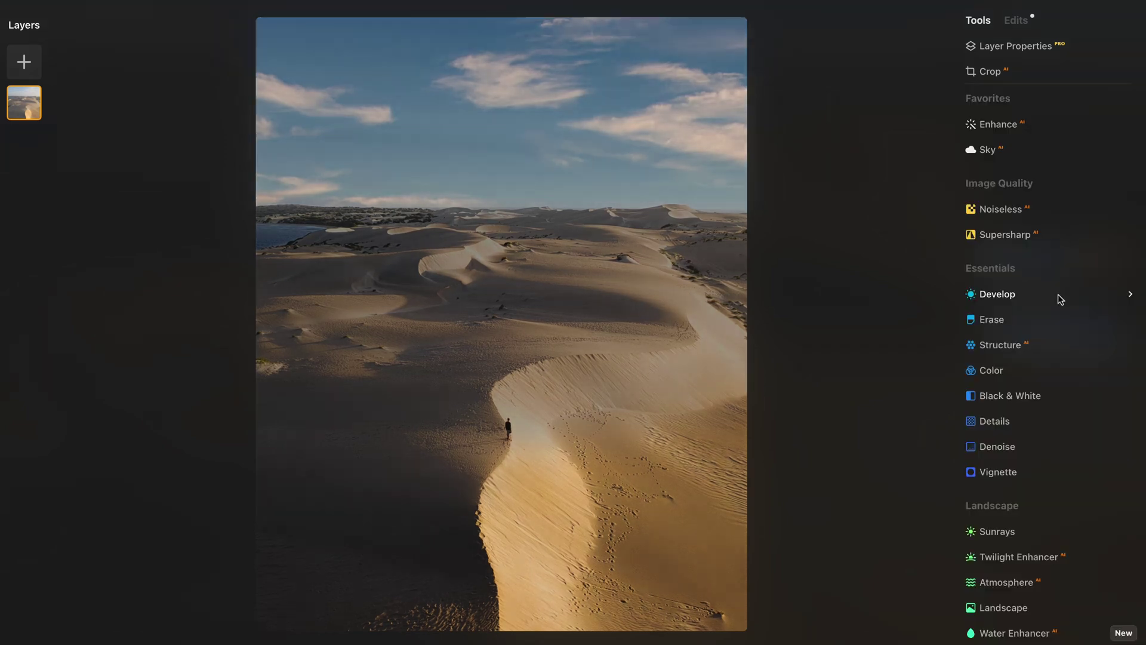
Set Enhance AI Accent to 35 and Structure AI Amount to 14
click(995, 124)
drag(984, 211, 1033, 223)
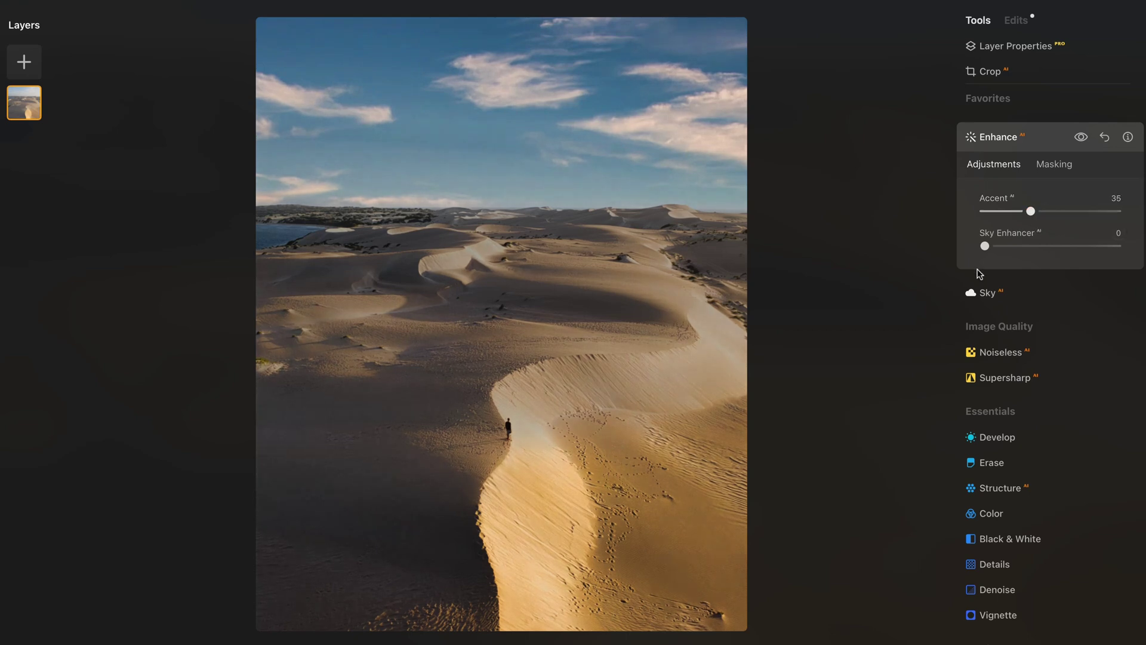
click(990, 141)
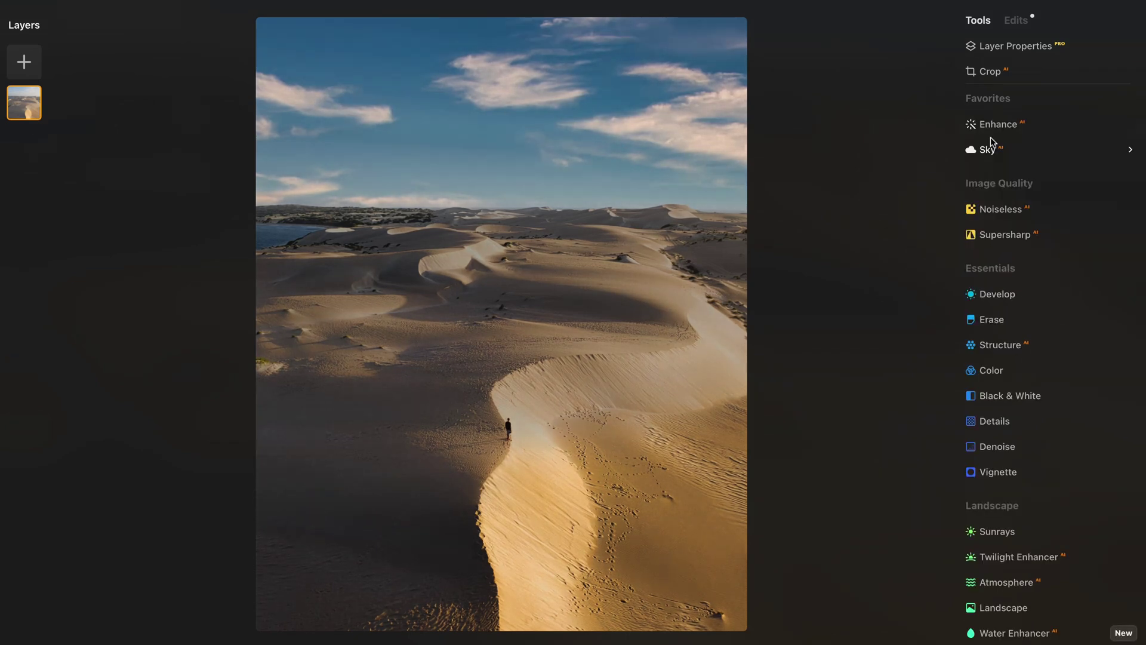
click(1002, 346)
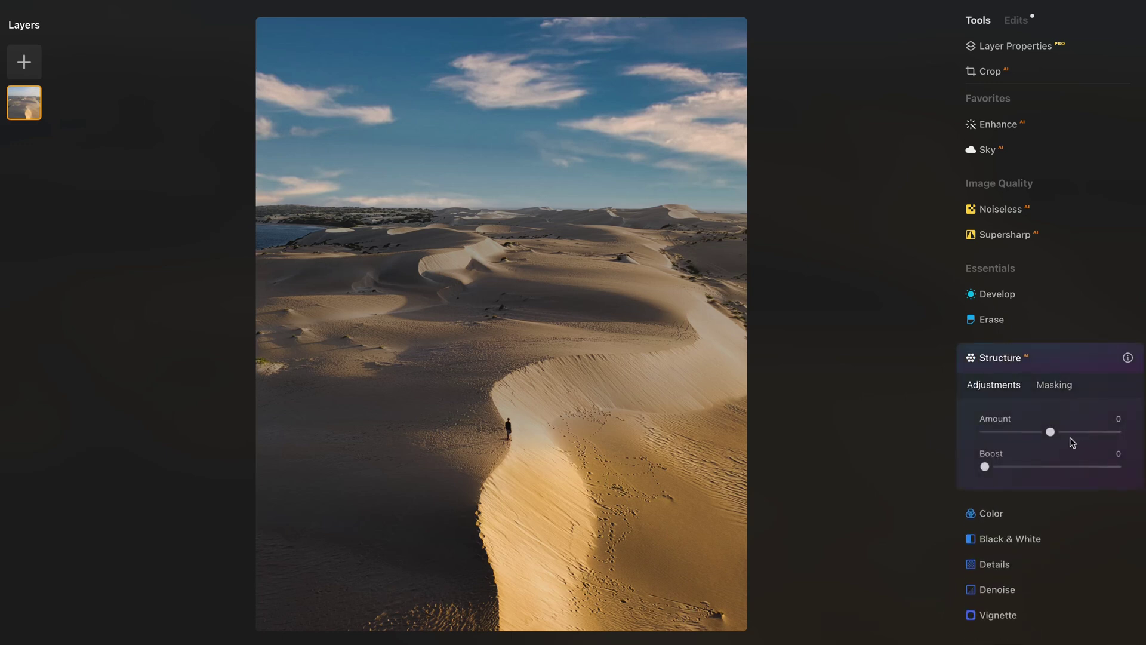
drag(1057, 431, 1063, 434)
Use Dodge & Burn to Lighten the middle dunes and Darken the lower-left shadows
scroll(995, 464, down, 7)
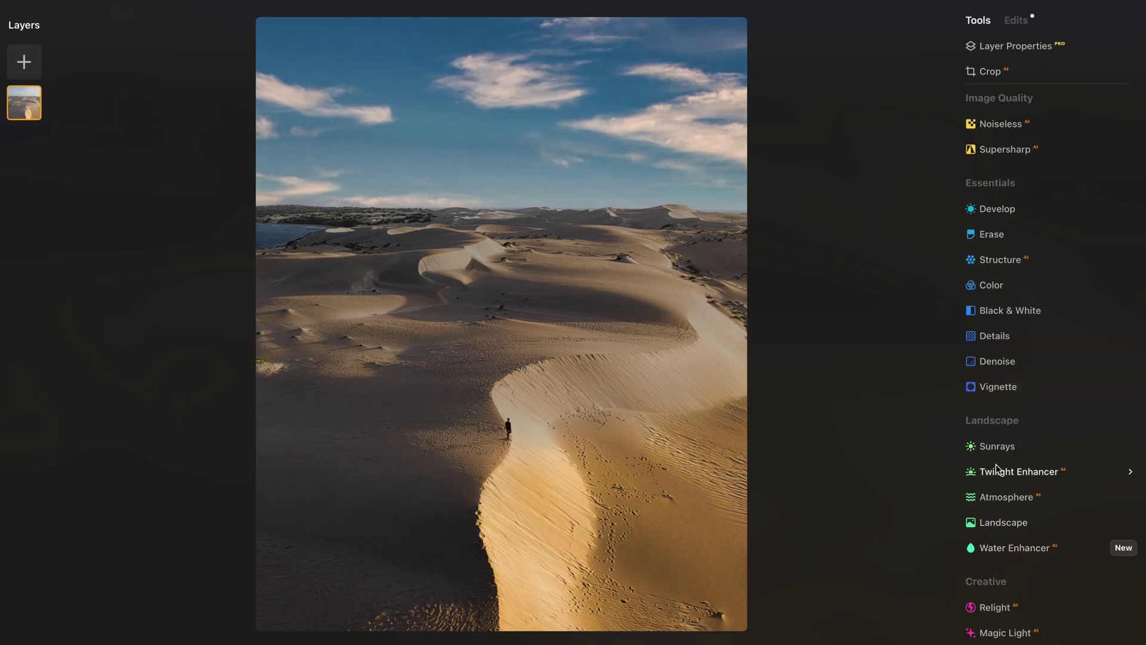
scroll(997, 467, down, 15)
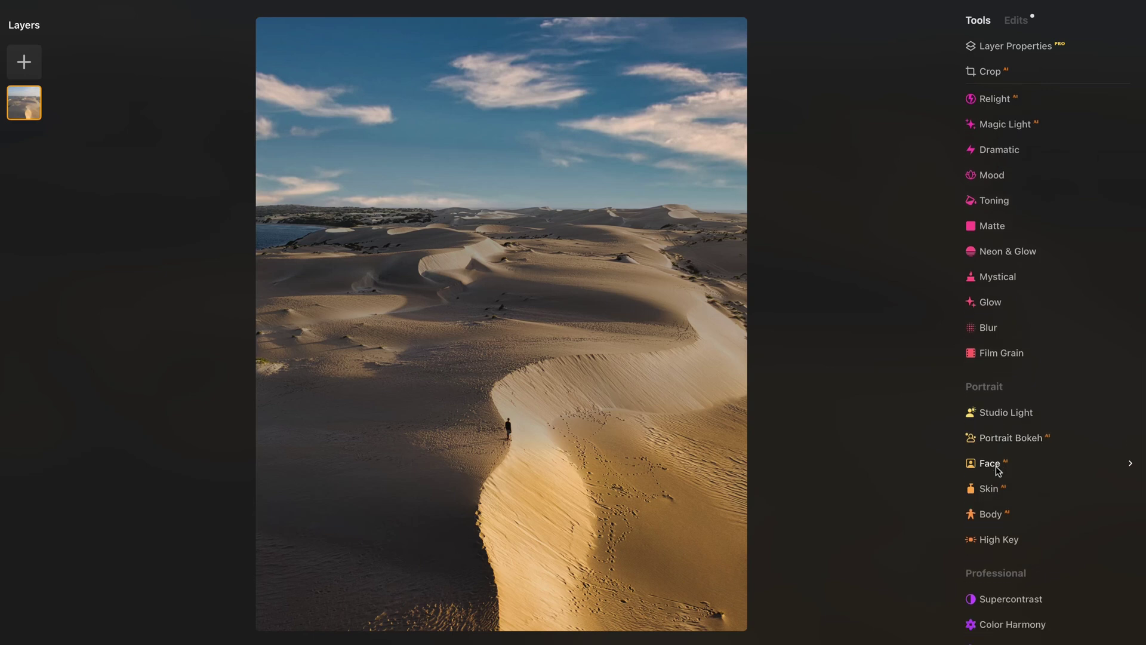
scroll(1003, 527, down, 4)
click(1010, 452)
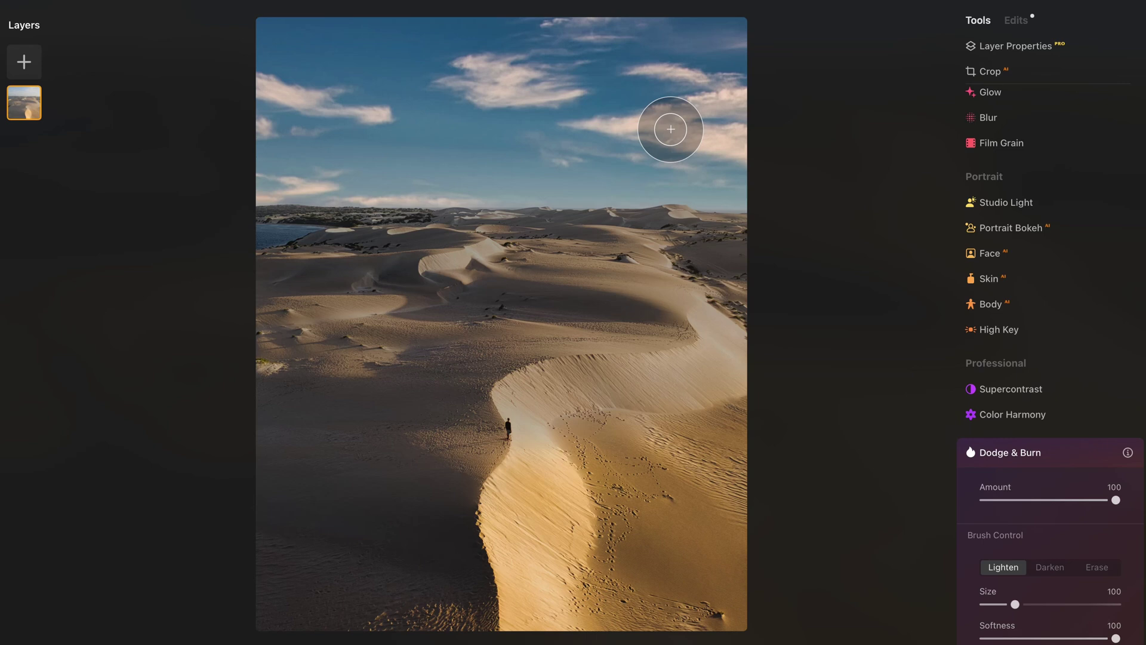
drag(670, 129, 335, 341)
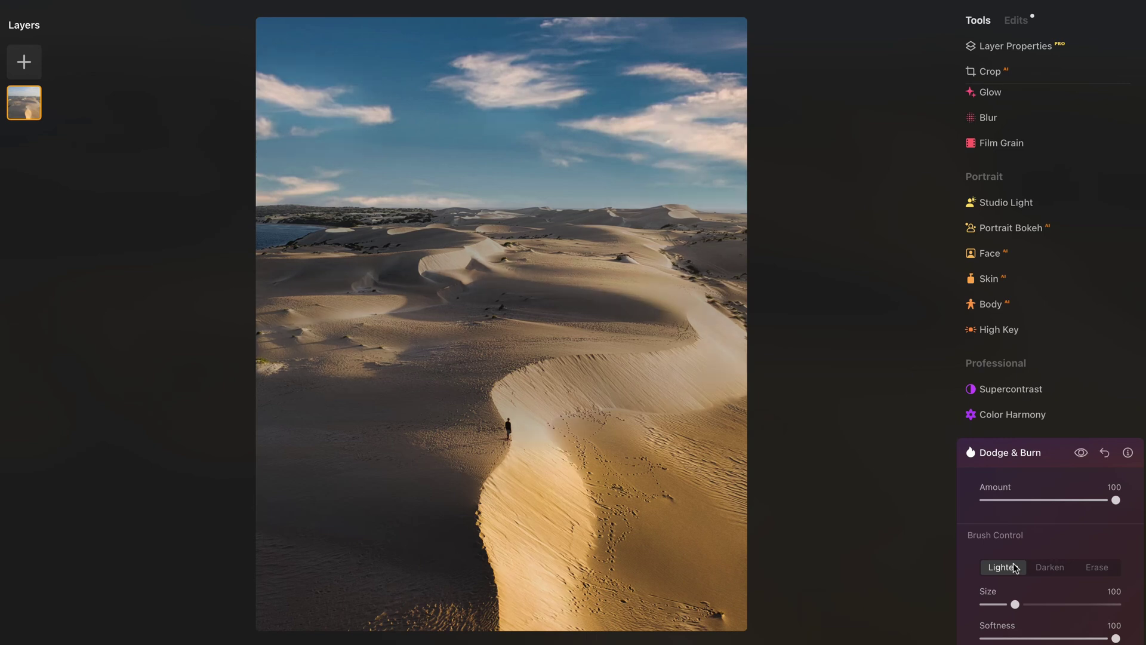
click(1048, 568)
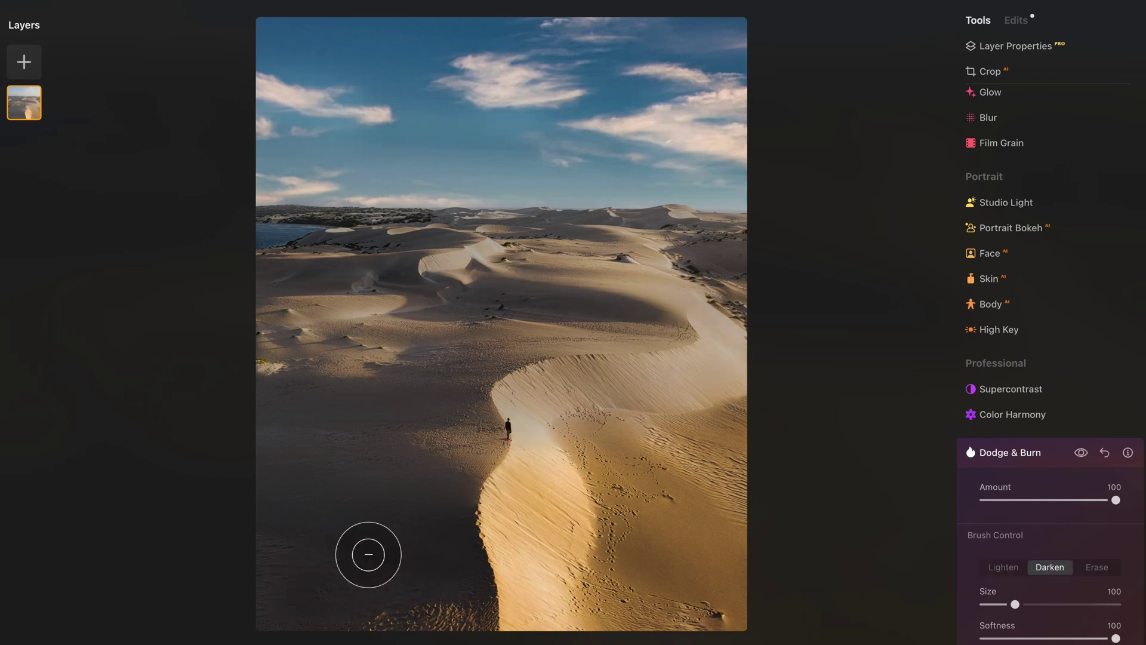
click(1007, 449)
key(m)
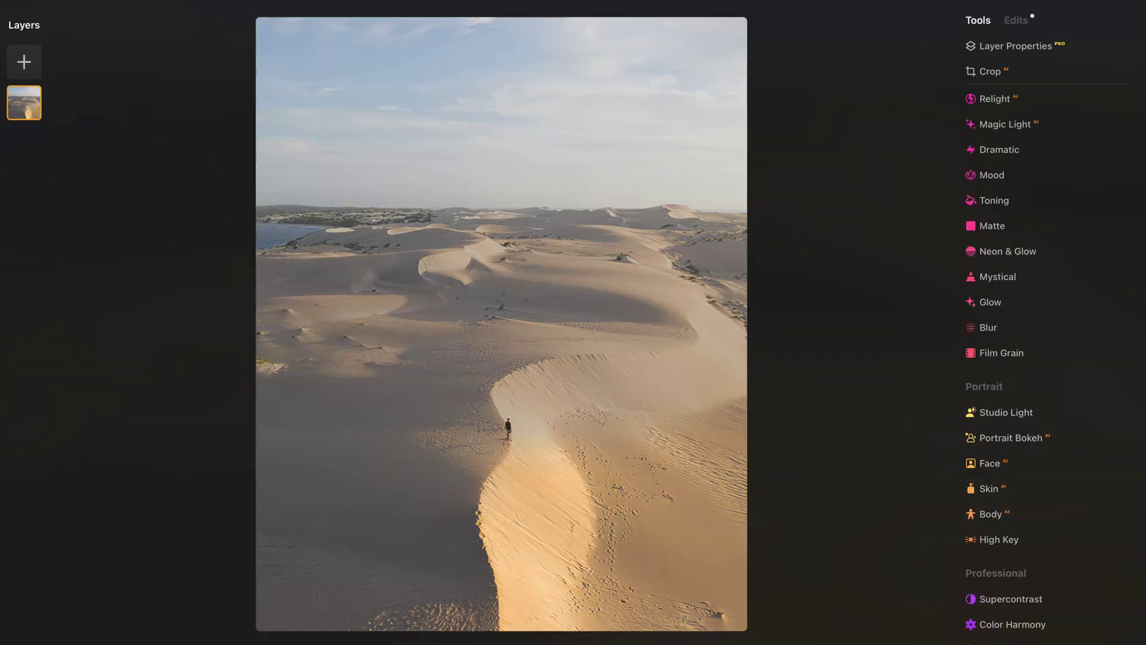